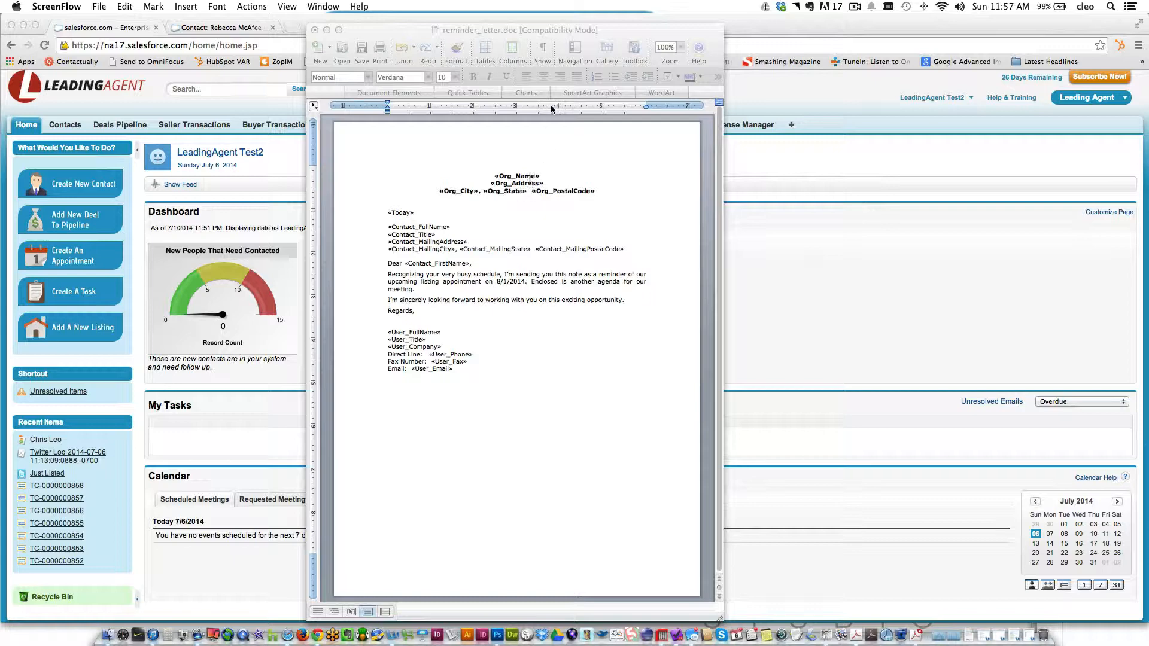
- Save the reminder letter to the Desktop as reminder_letter.dot in the Word 97-2004 Template format
click(517, 33)
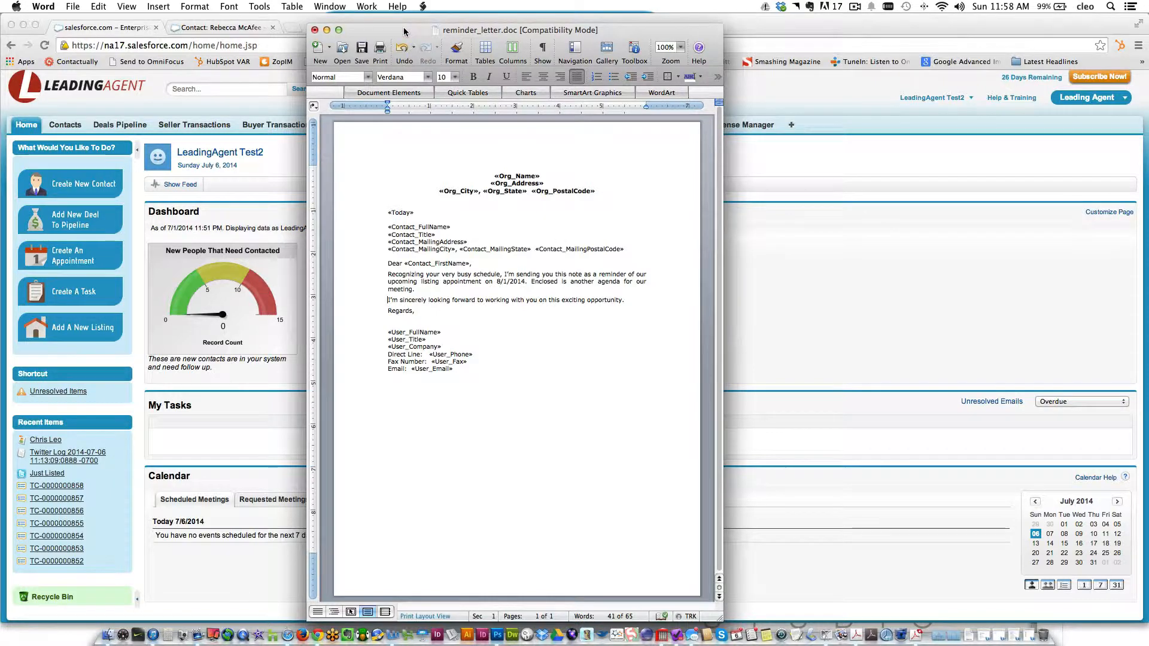
drag(403, 30, 375, 24)
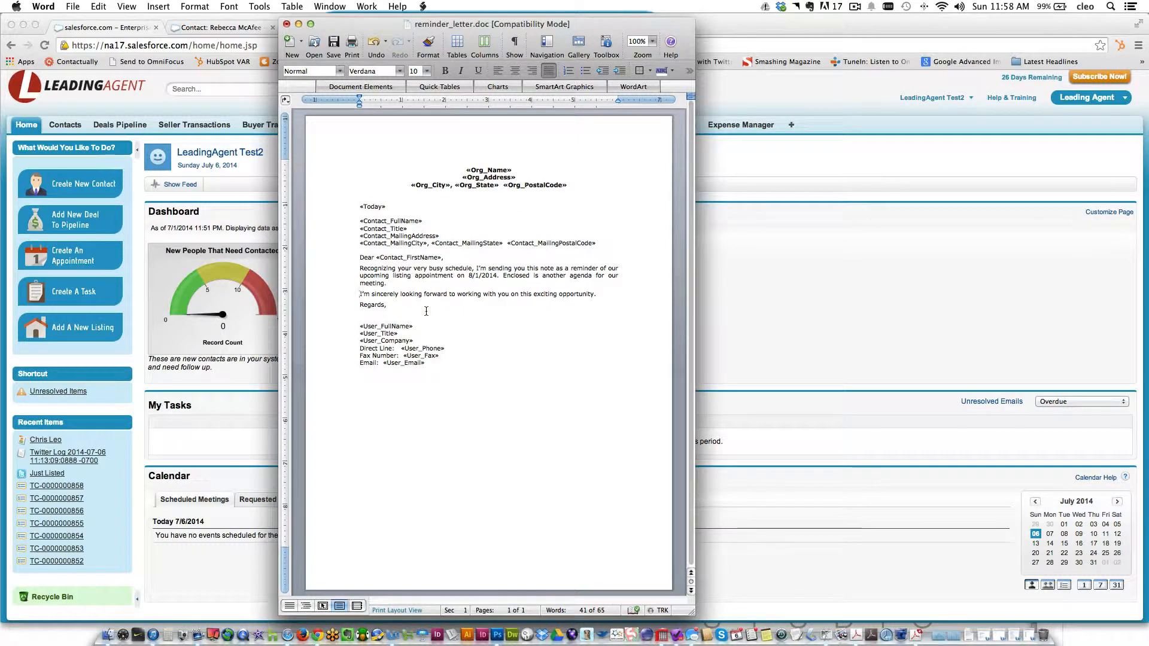
click(73, 6)
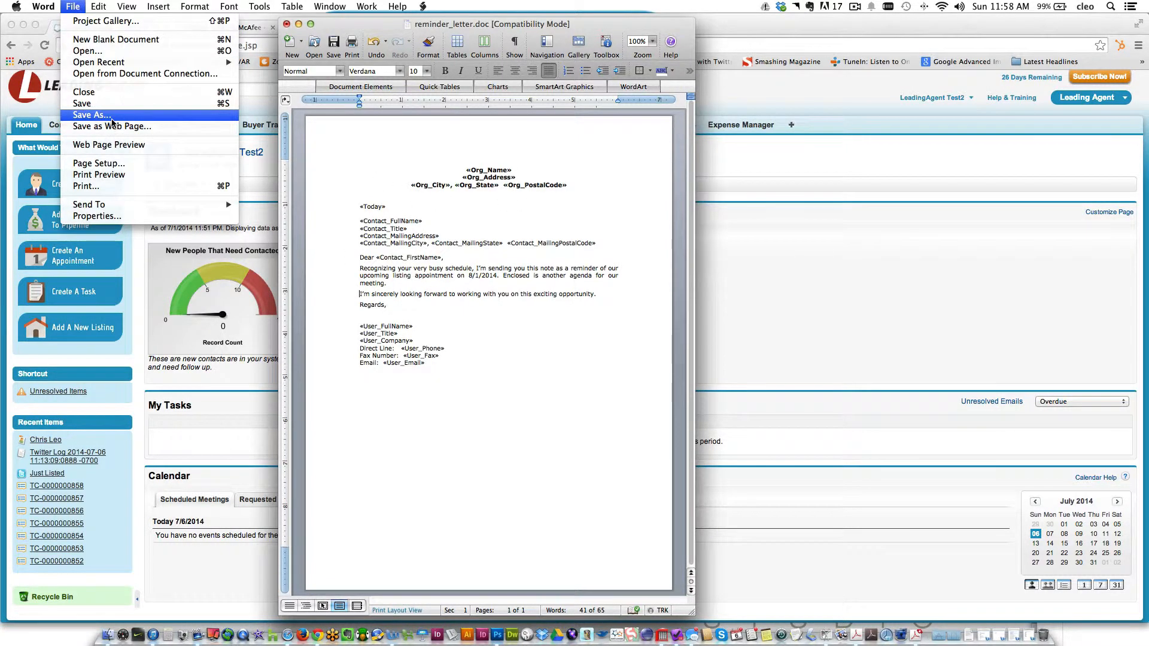
click(90, 115)
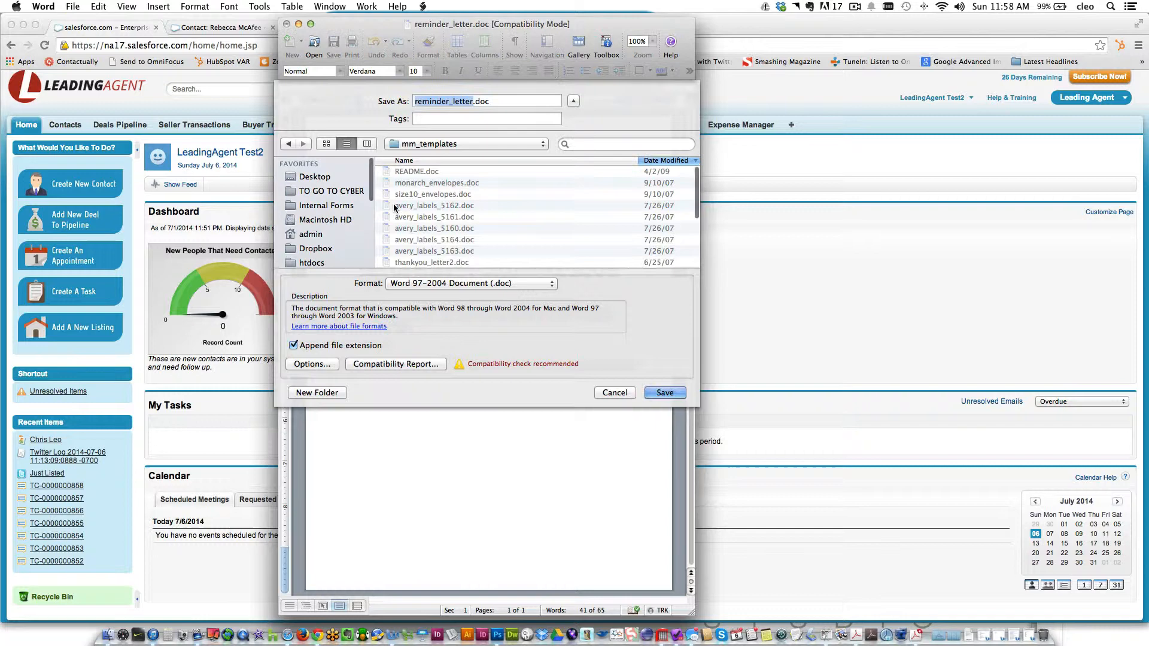
click(314, 178)
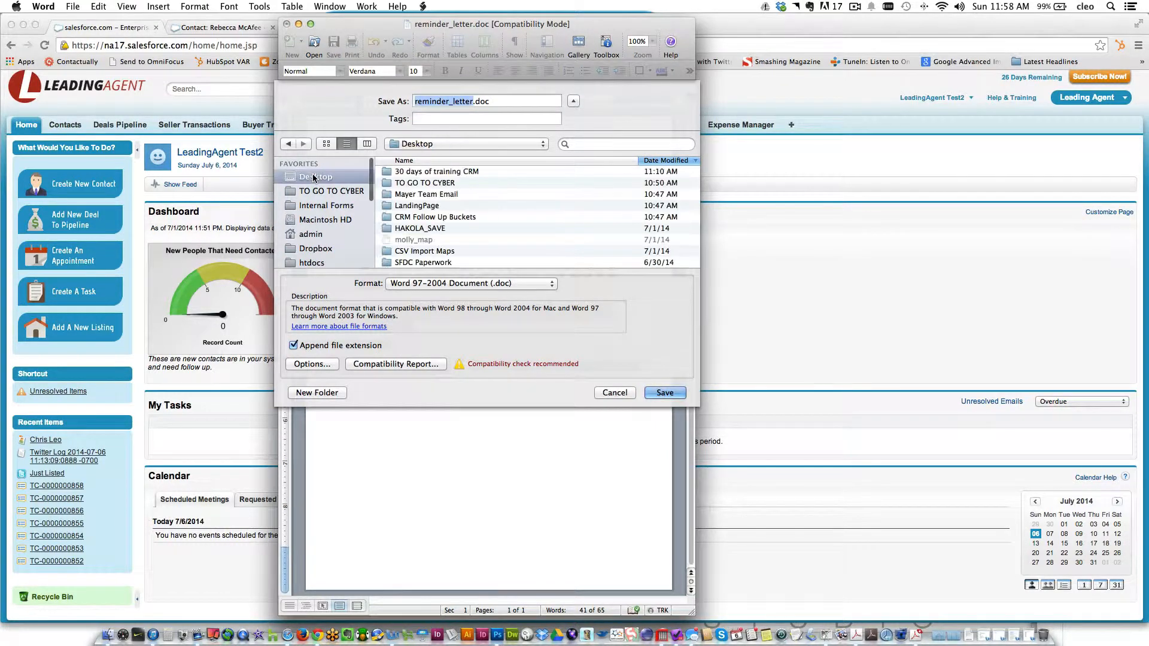
click(542, 283)
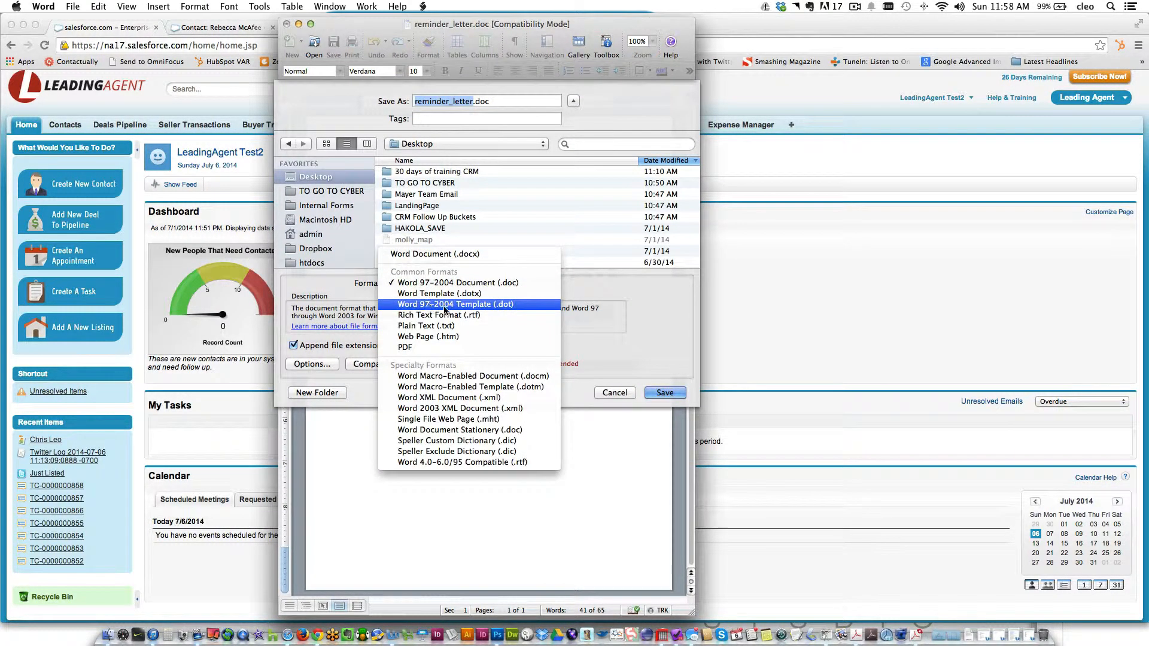
click(488, 304)
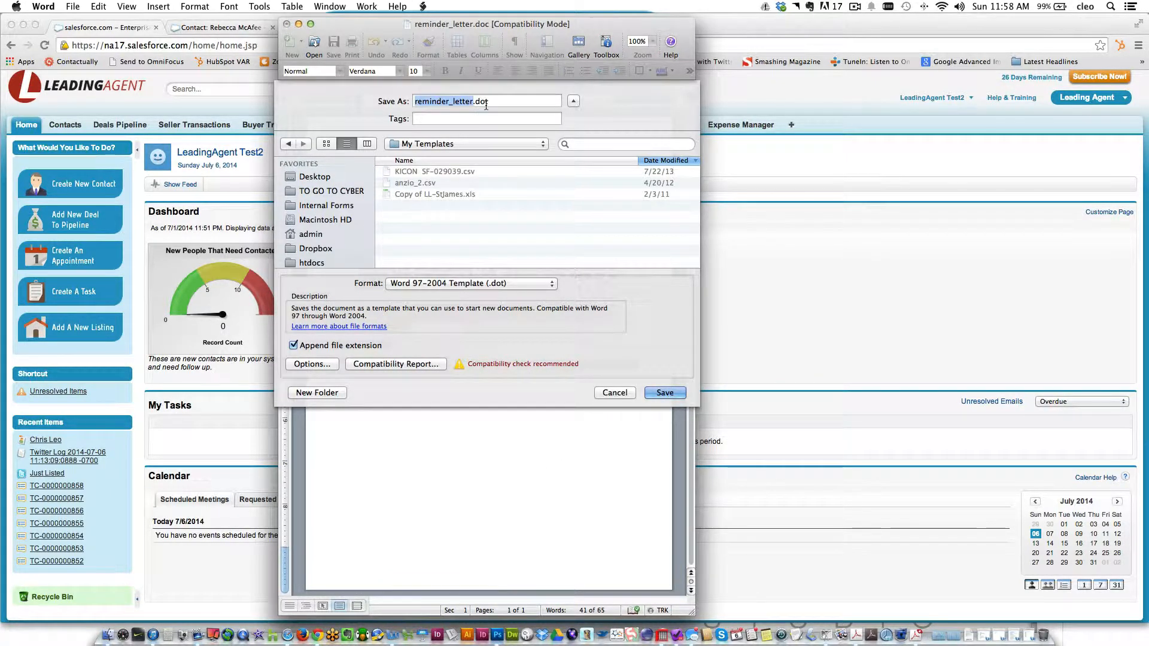
click(323, 177)
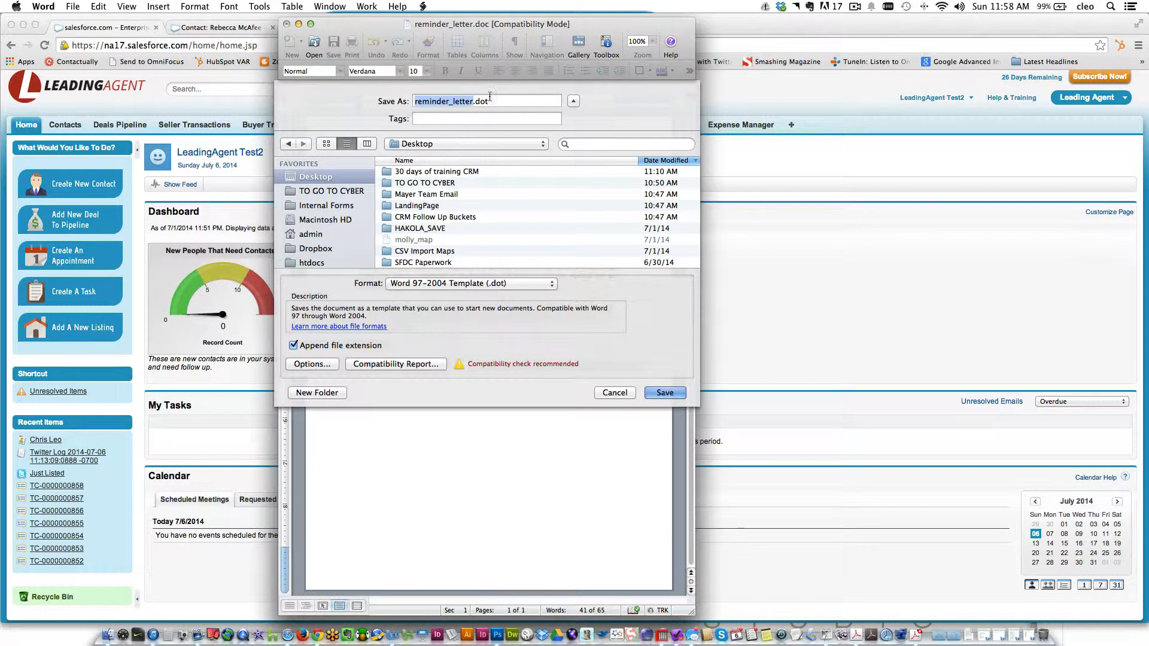
click(677, 393)
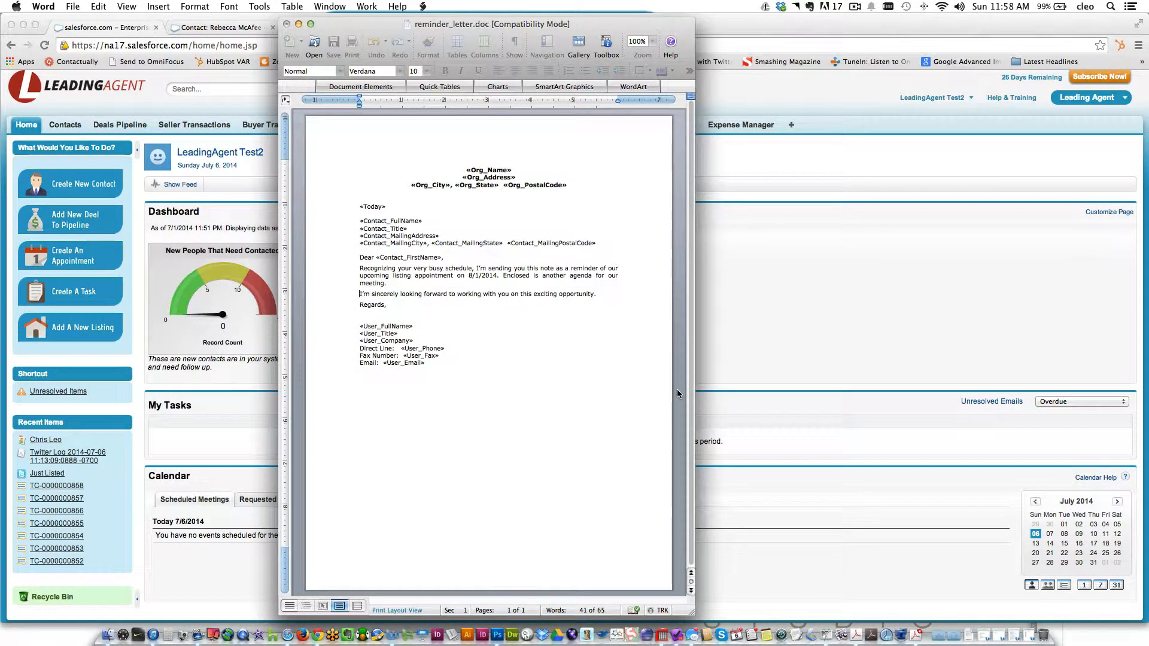
- Switch to Salesforce in Chrome and open the Mail Merge Templates page in Setup by searching for "mail mer"
click(825, 160)
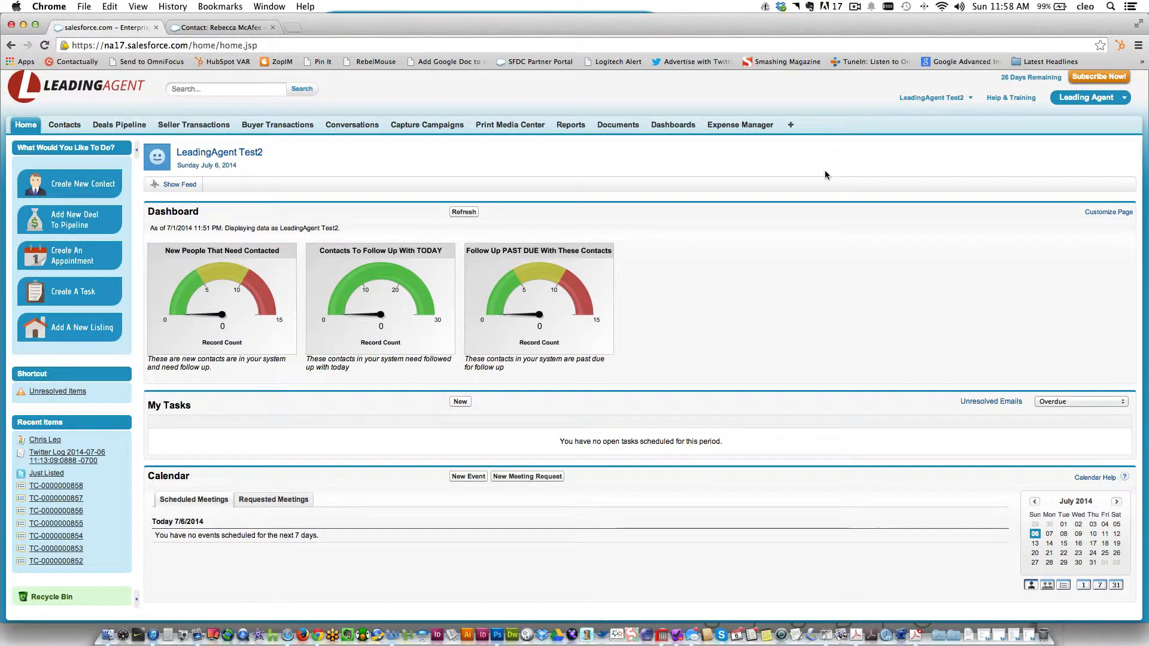
scroll(973, 101, down, 1)
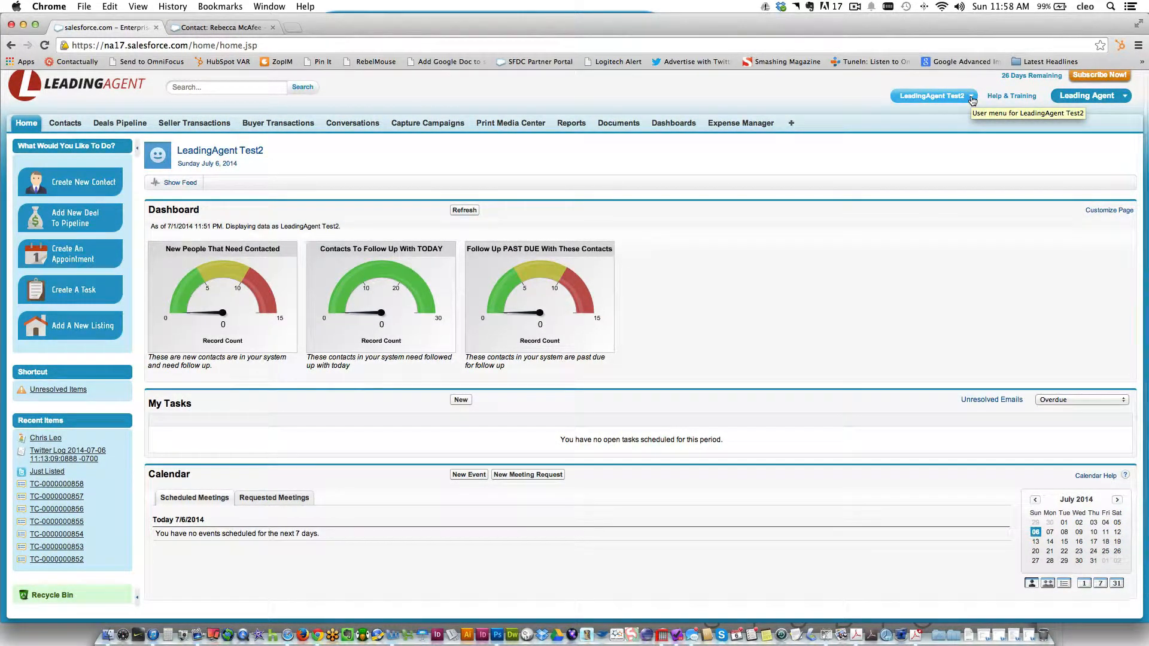
click(973, 99)
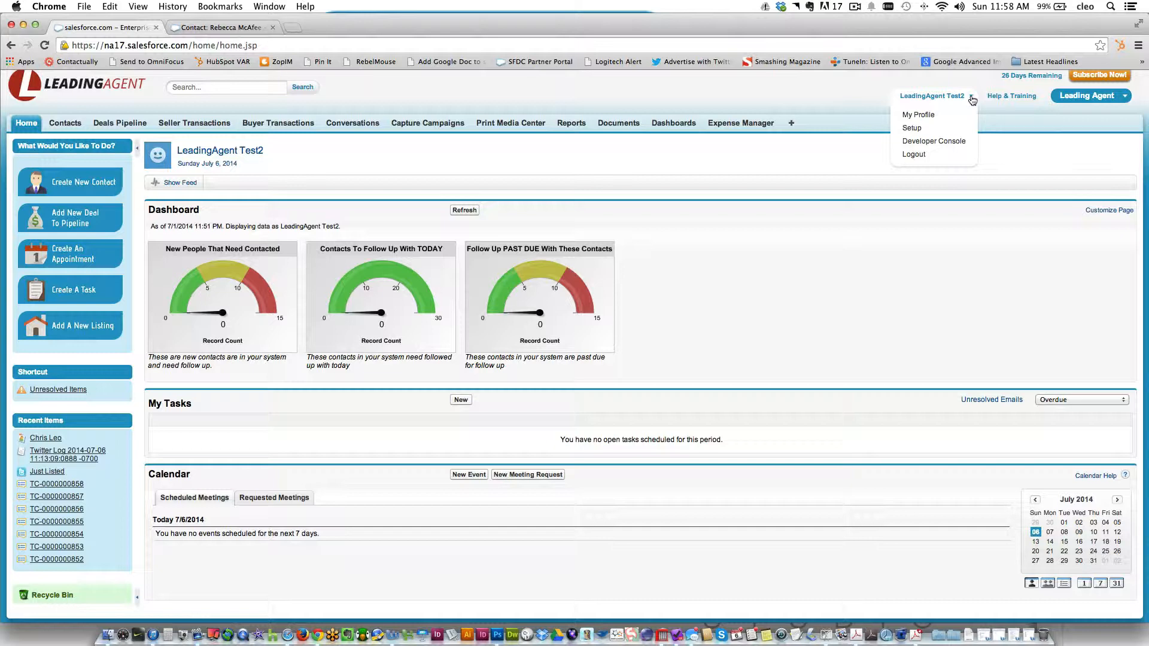
click(913, 128)
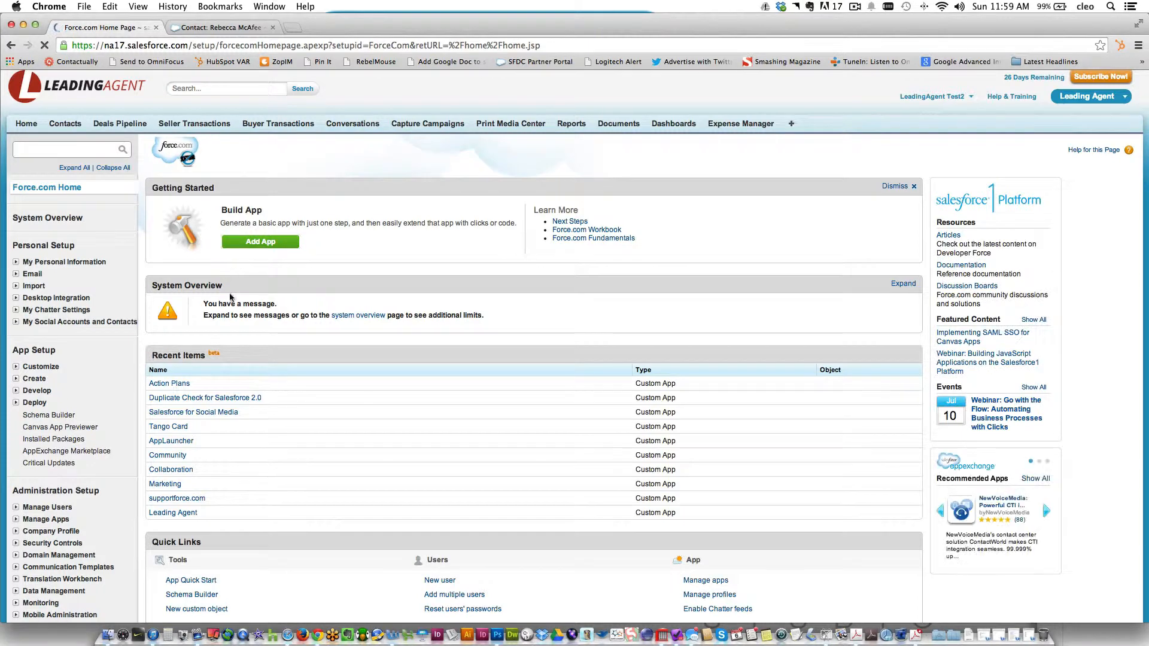
click(49, 151)
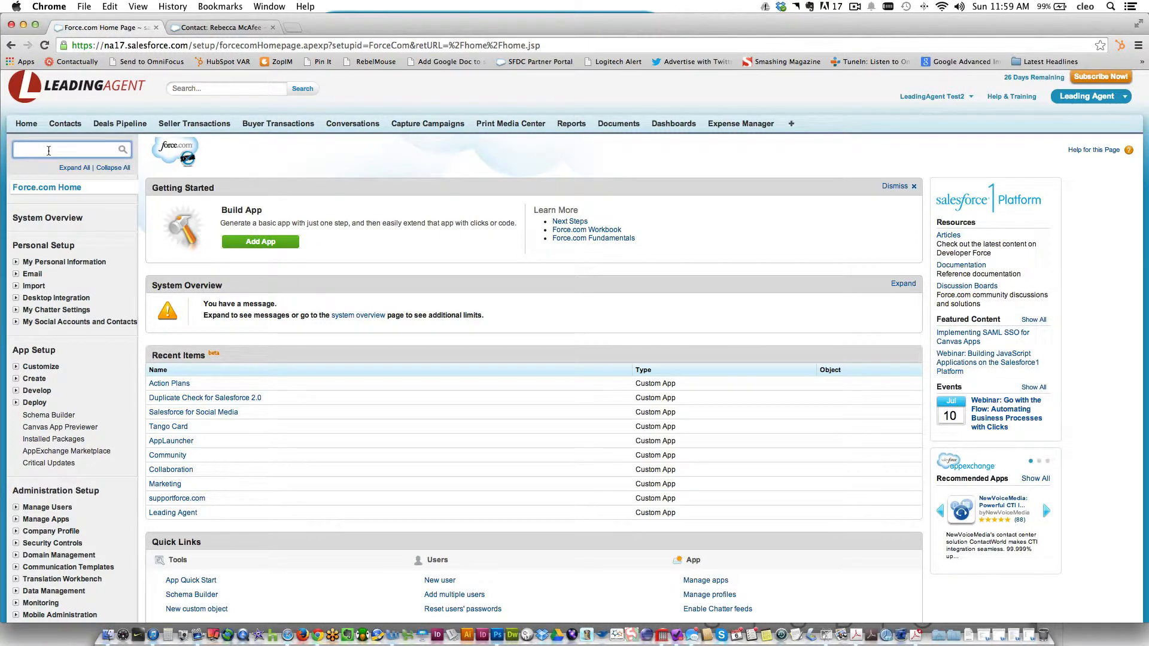
text(mail mer)
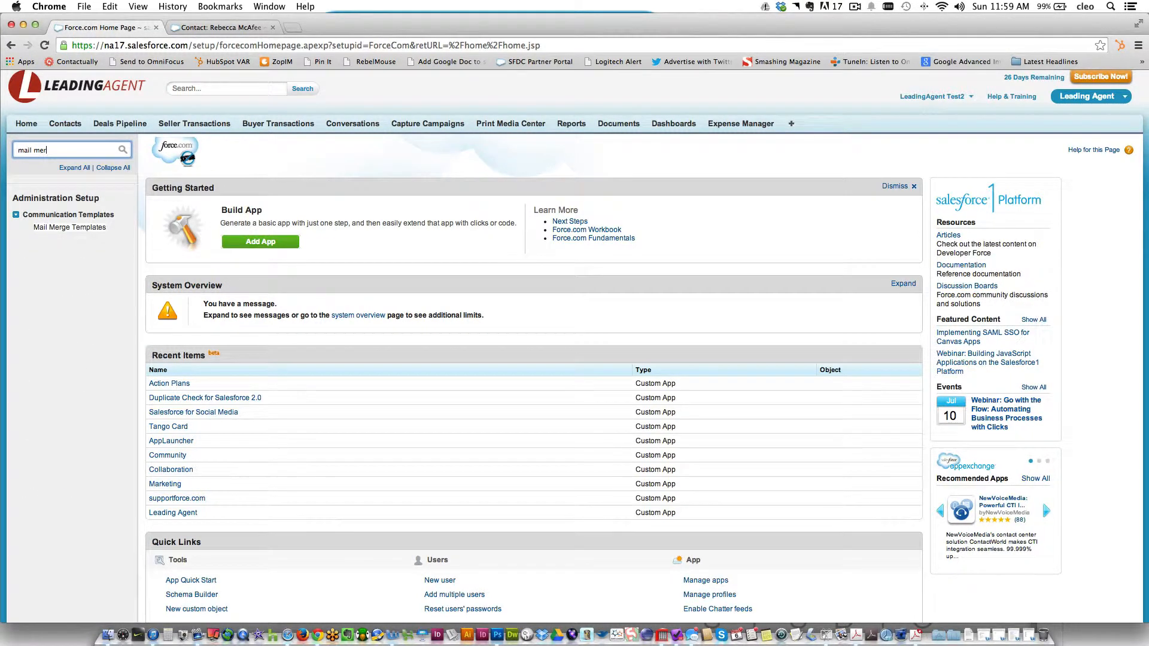
click(66, 230)
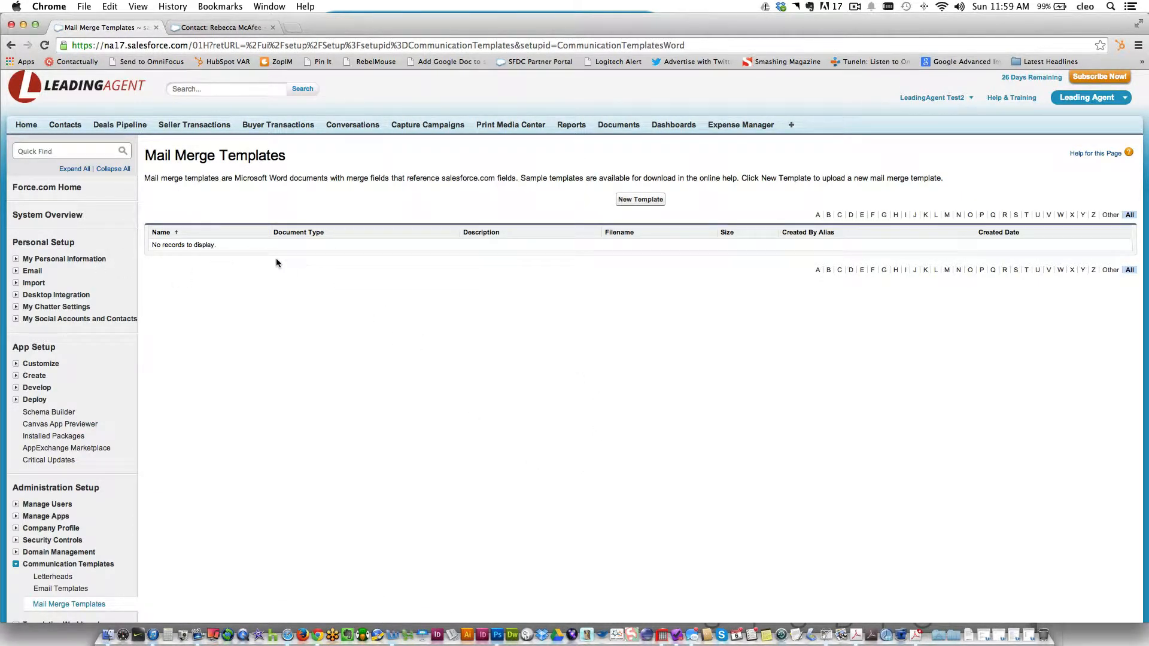
- Start a new mail merge template named "Test Mail Merge Template" with the description "This is a sample template"
click(648, 200)
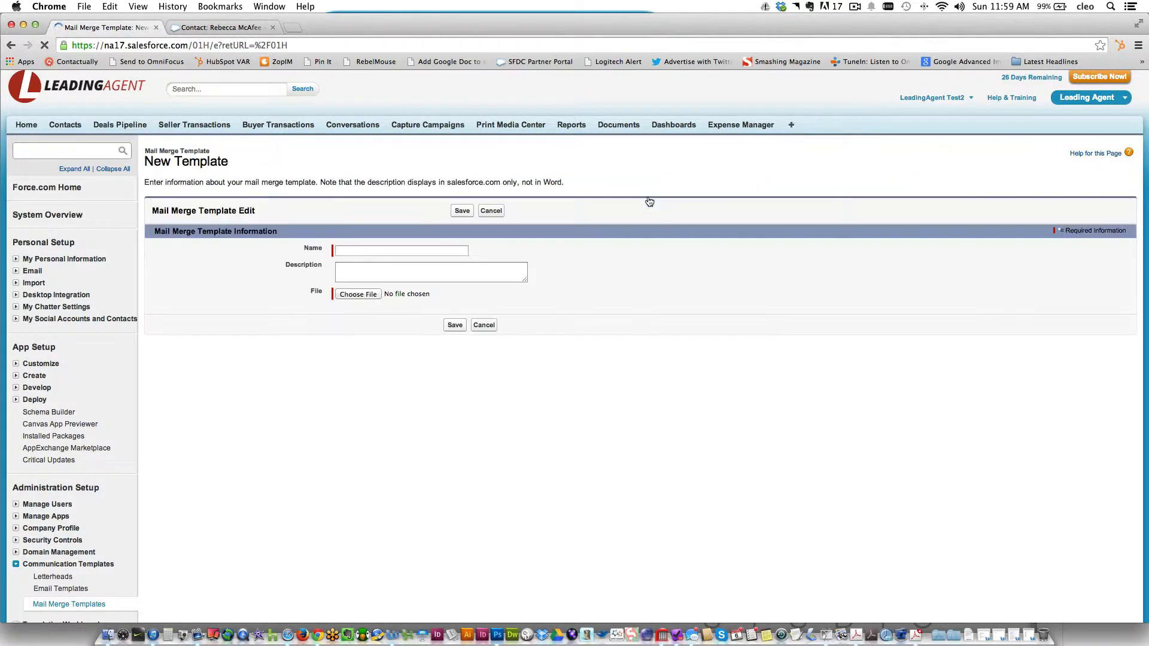
click(364, 251)
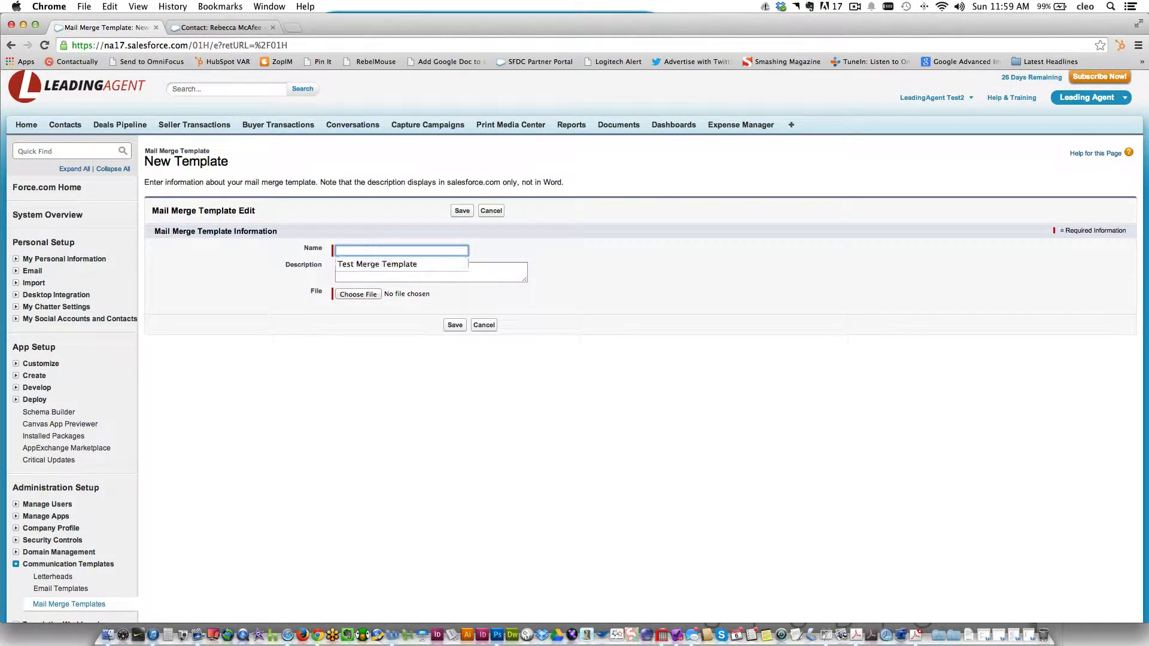
text(Test Mail Merge Tem)
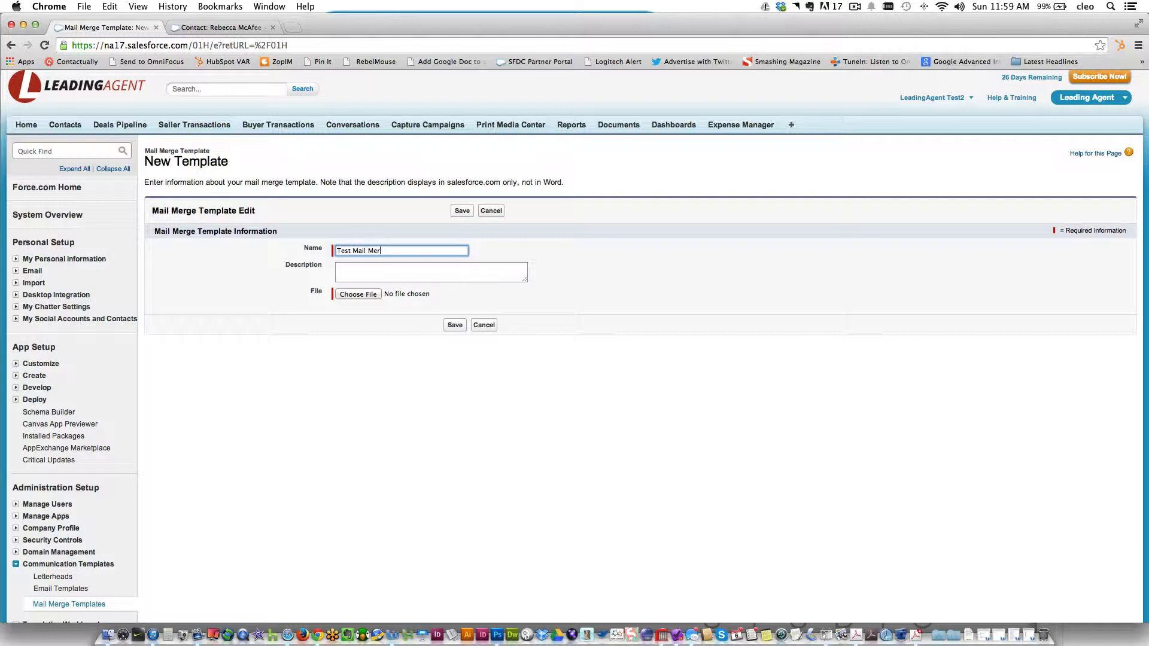
text(e Templat)
key(Tab)
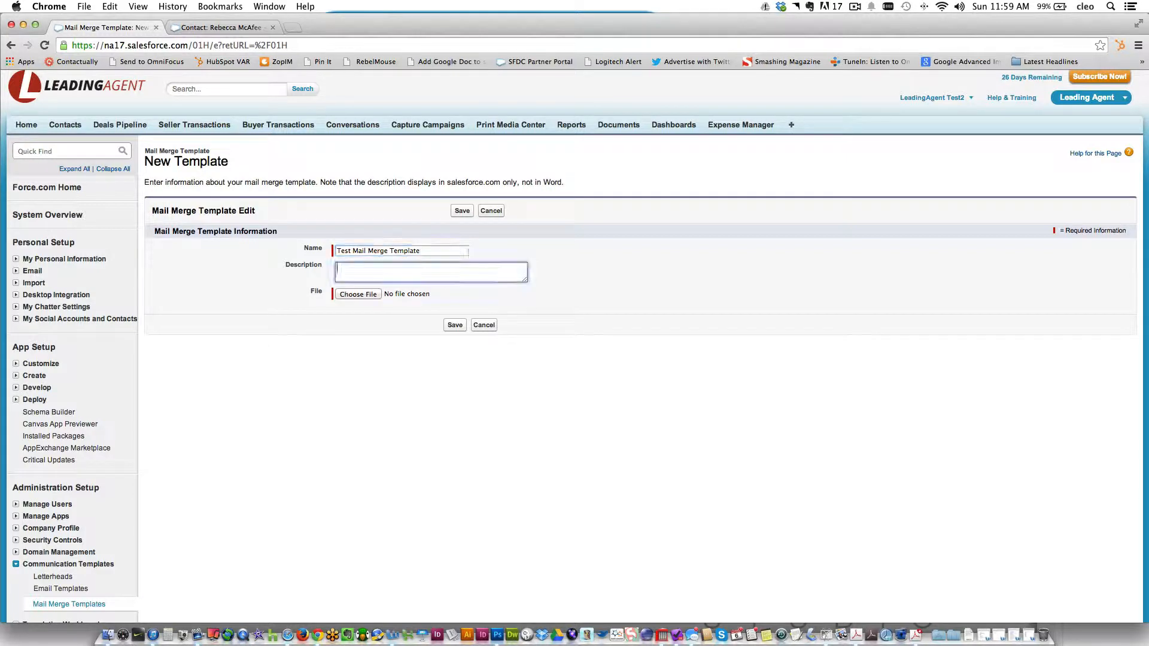
text(Thi si)
text(s is a sampl)
text(e template)
key(Tab)
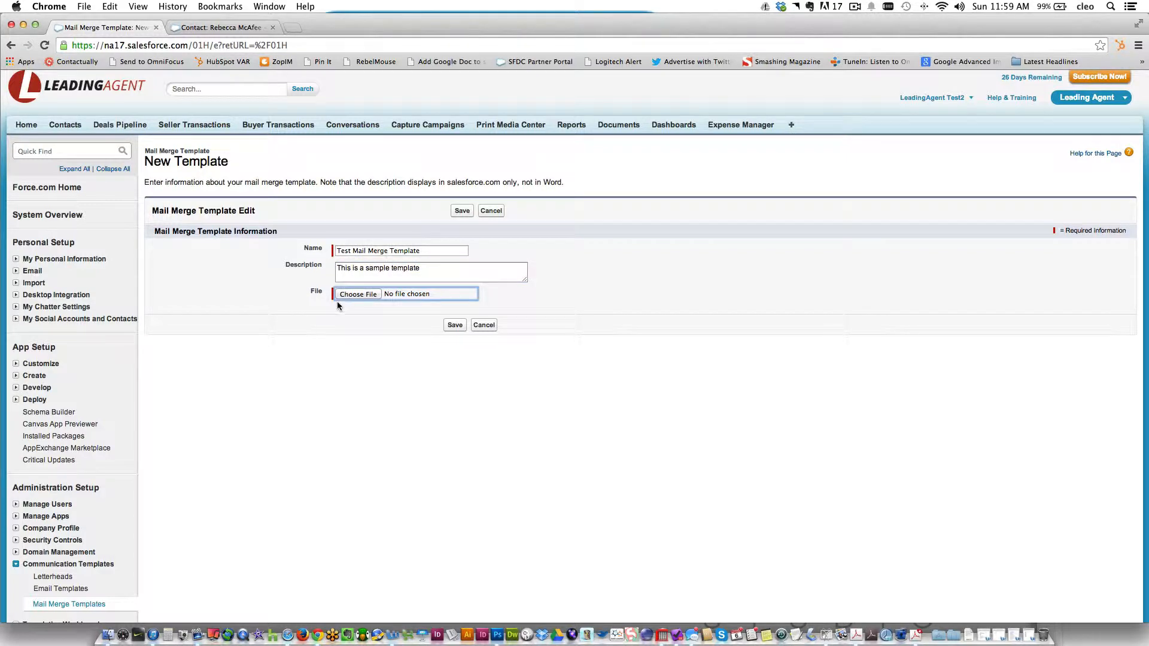
- Attach reminder_letter.dot from the Desktop to the new template, save it, and dismiss the calendar reminder
click(351, 293)
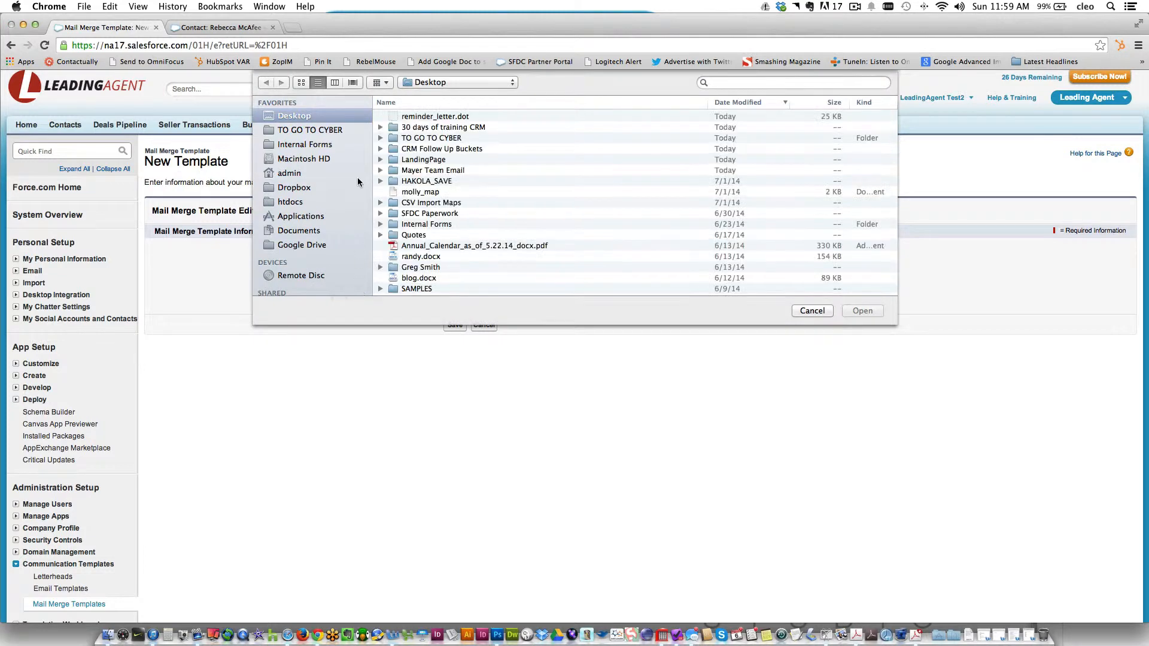
click(446, 117)
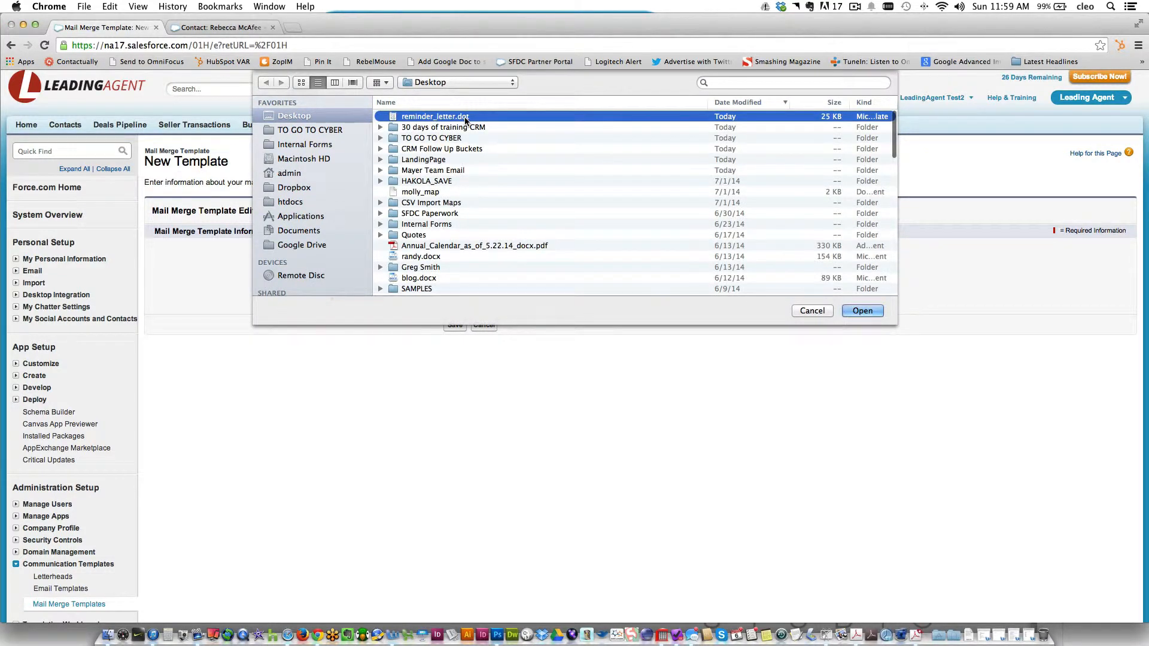
click(866, 311)
click(460, 326)
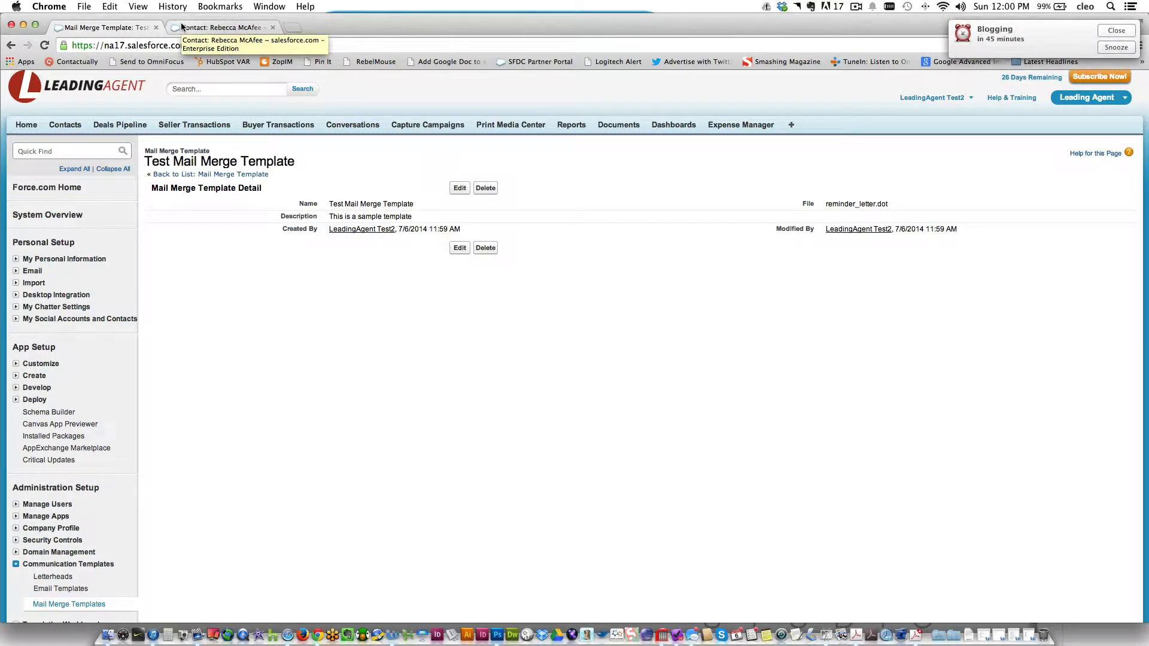
click(1116, 30)
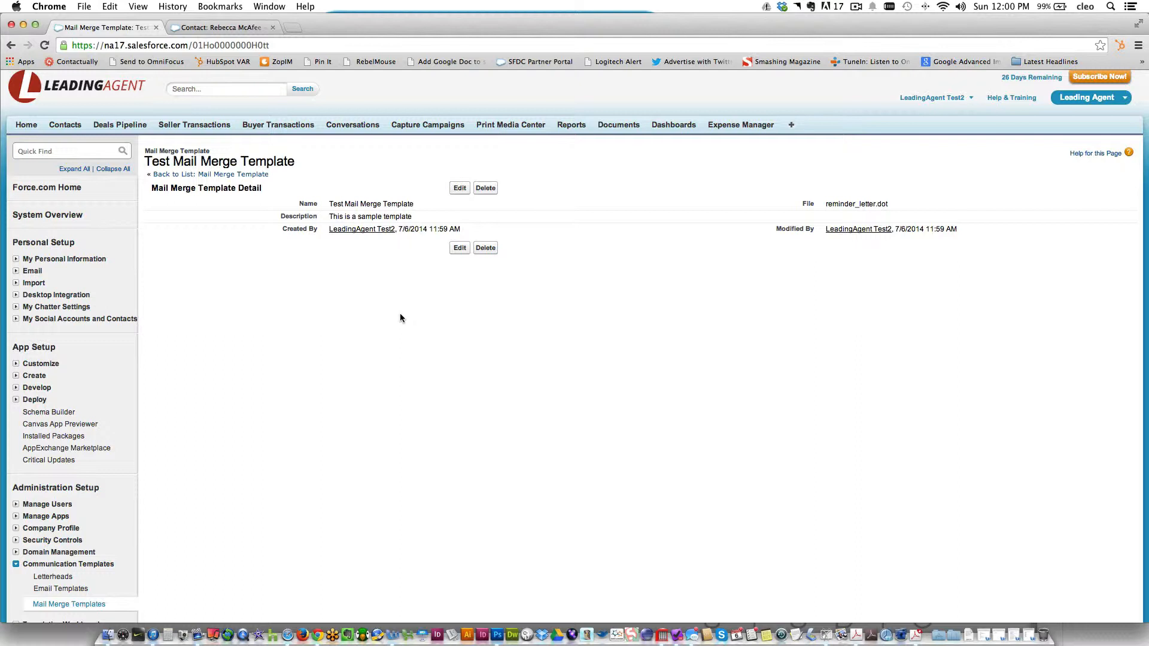
- Start a mail merge from the open contact record's Activity History and choose Test Merge Template
click(221, 28)
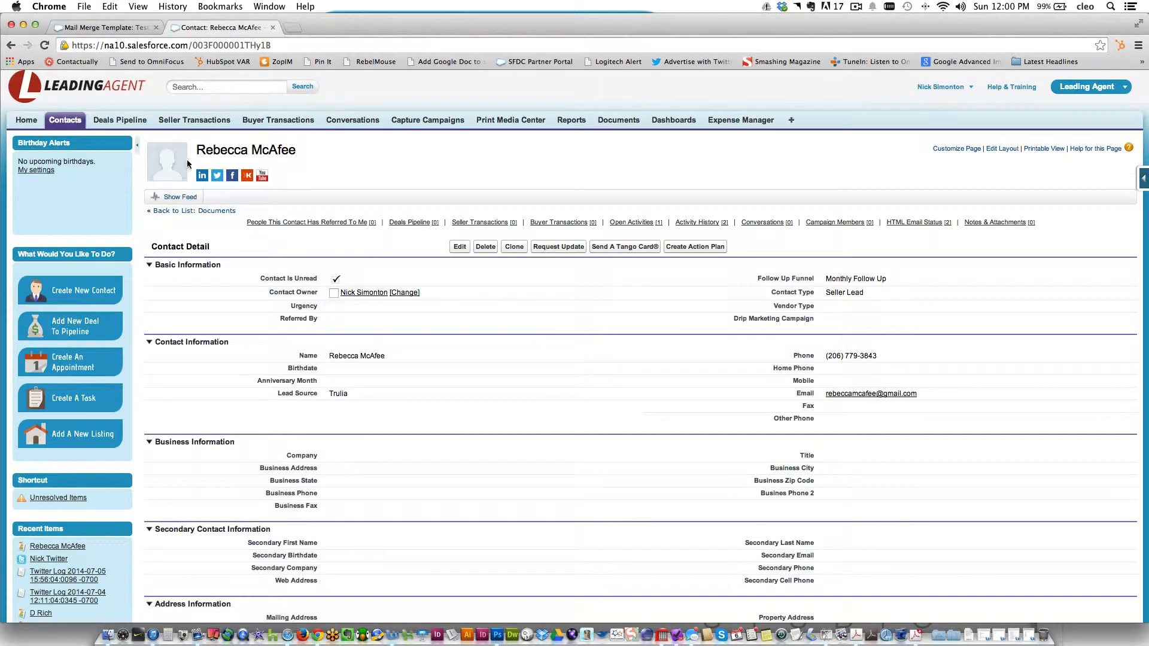
scroll(474, 292, down, 1)
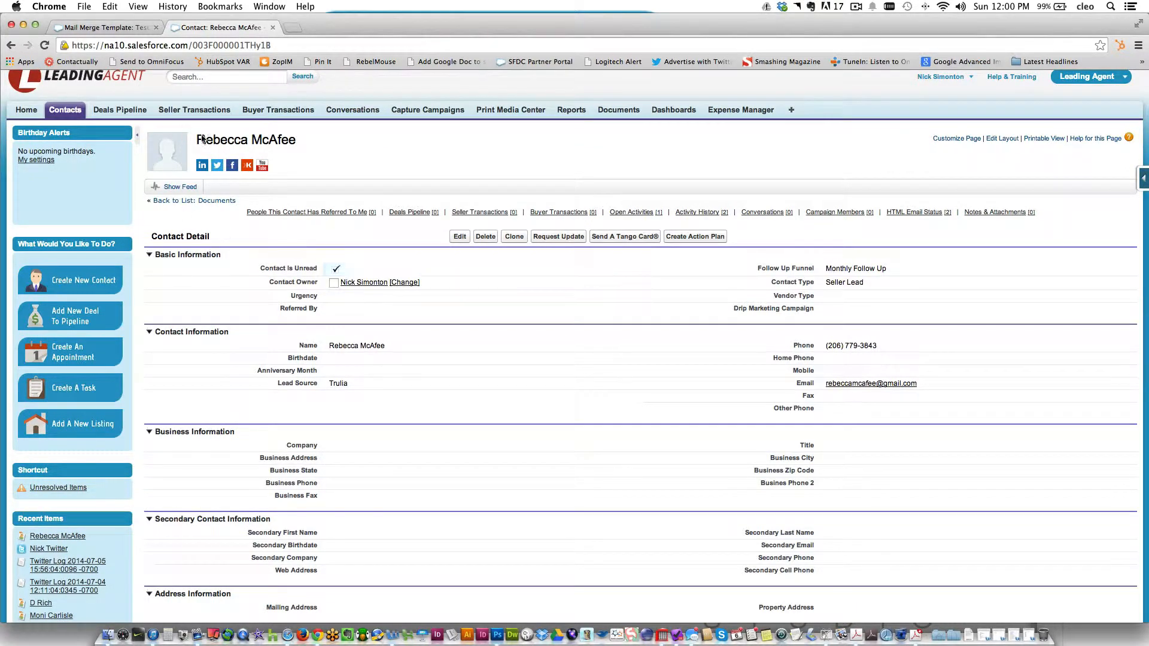
scroll(551, 401, down, 15)
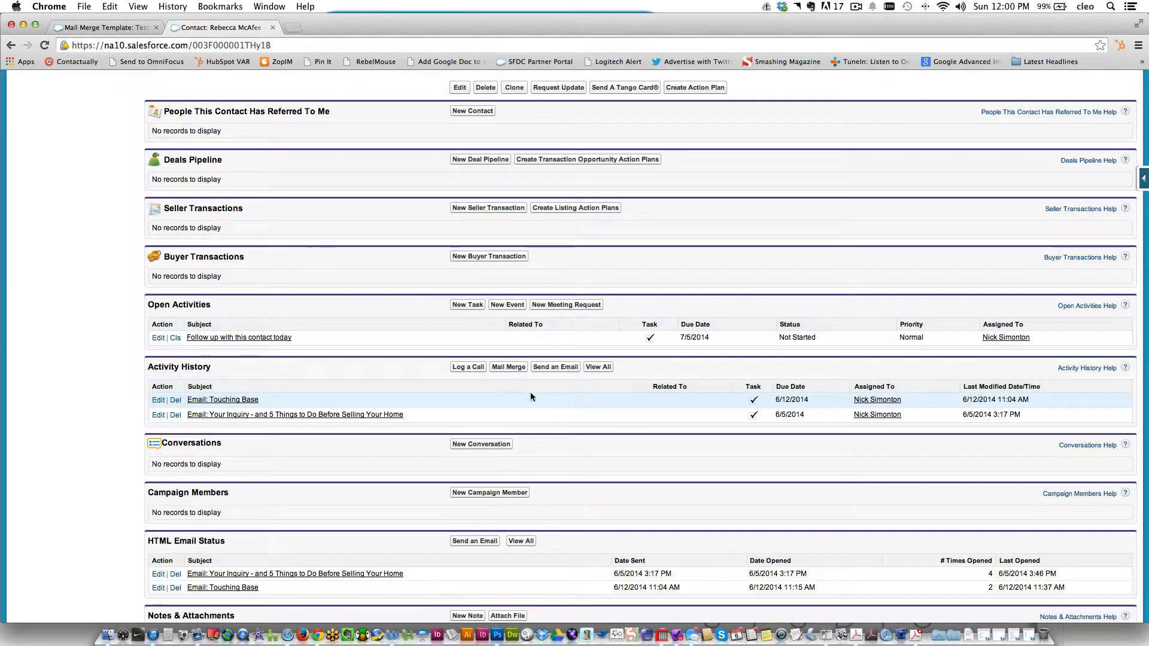
click(507, 368)
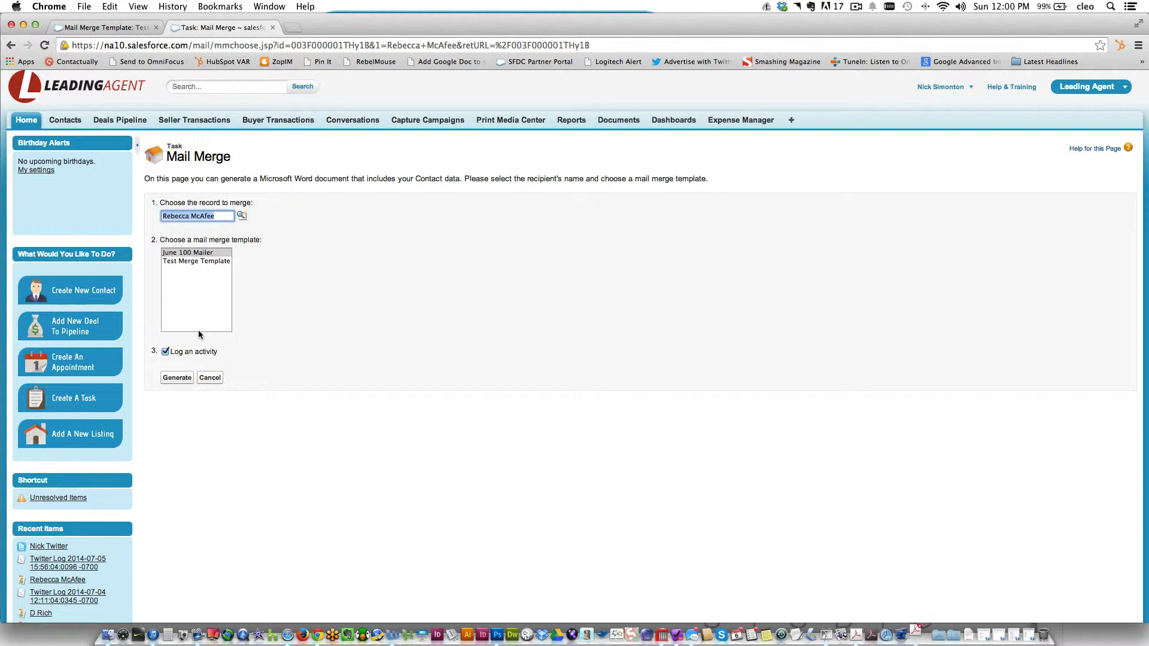
click(188, 263)
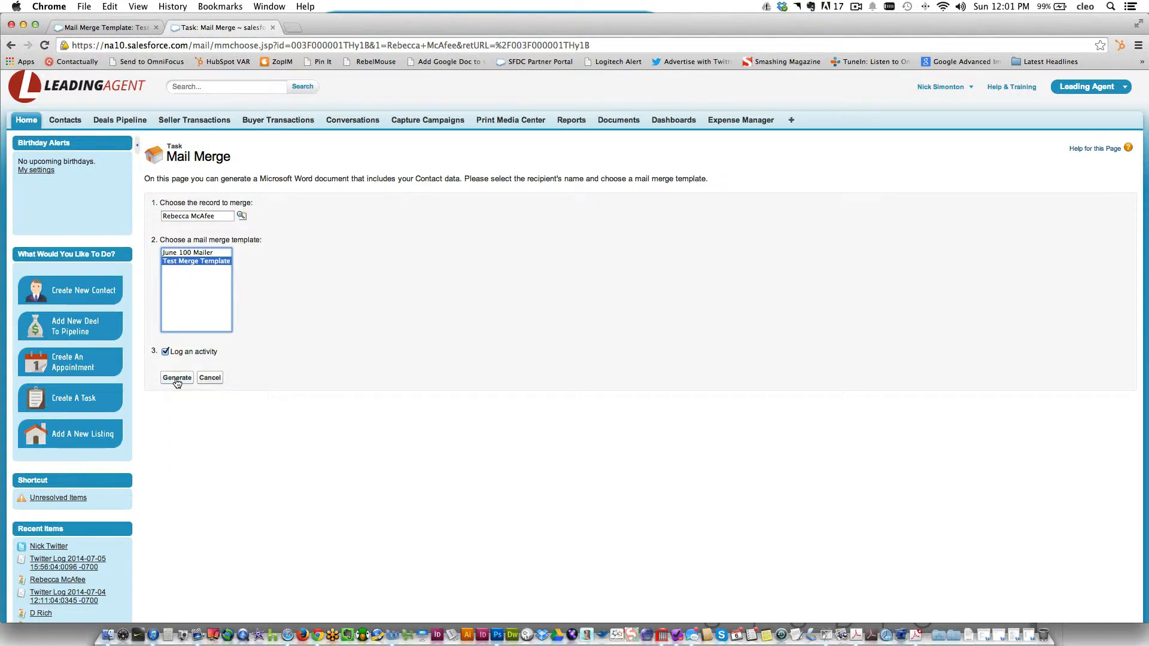
- Visit the Documents home page and look over the Contacts home page, including its Reports and Tools lists
click(619, 122)
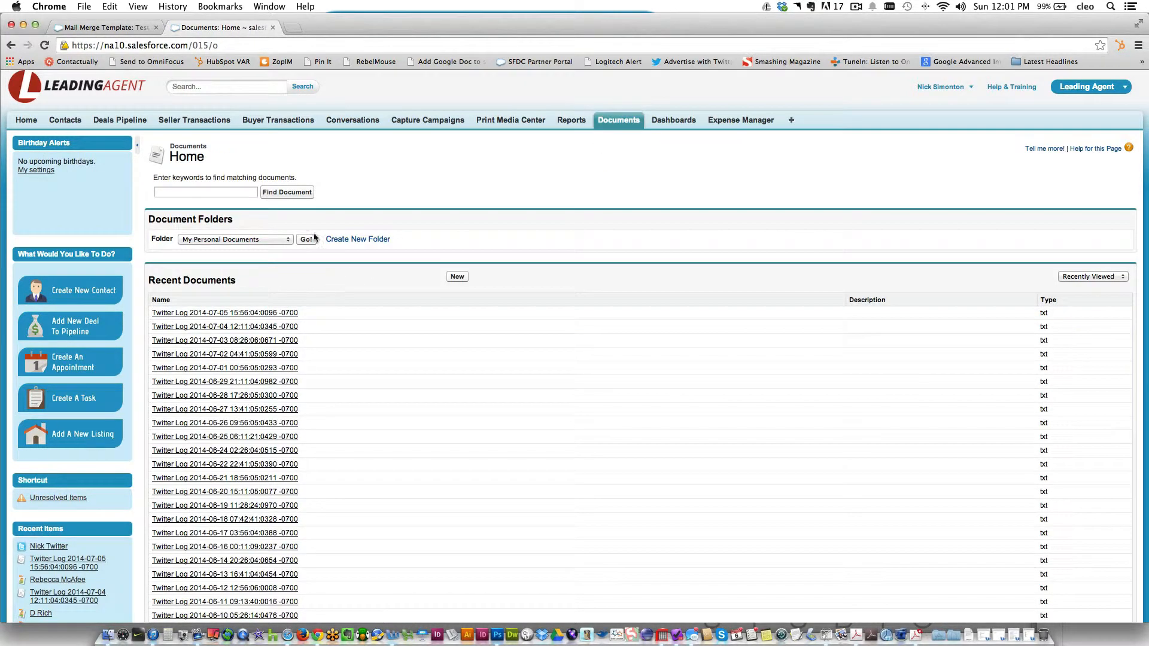
click(64, 121)
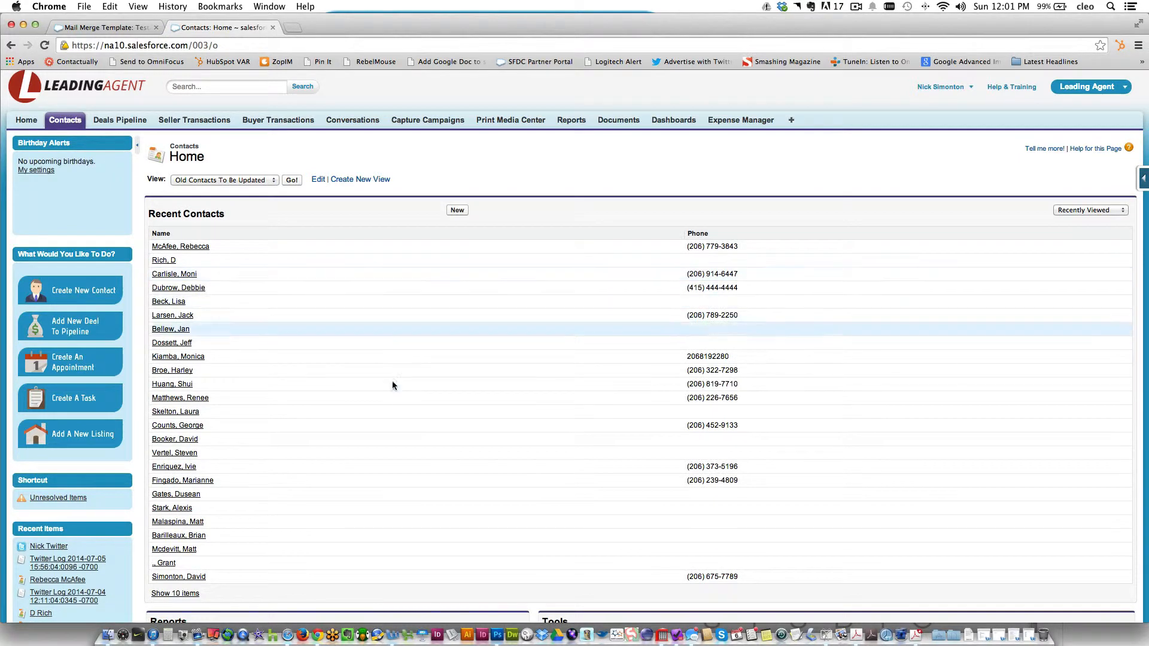
scroll(394, 383, down, 3)
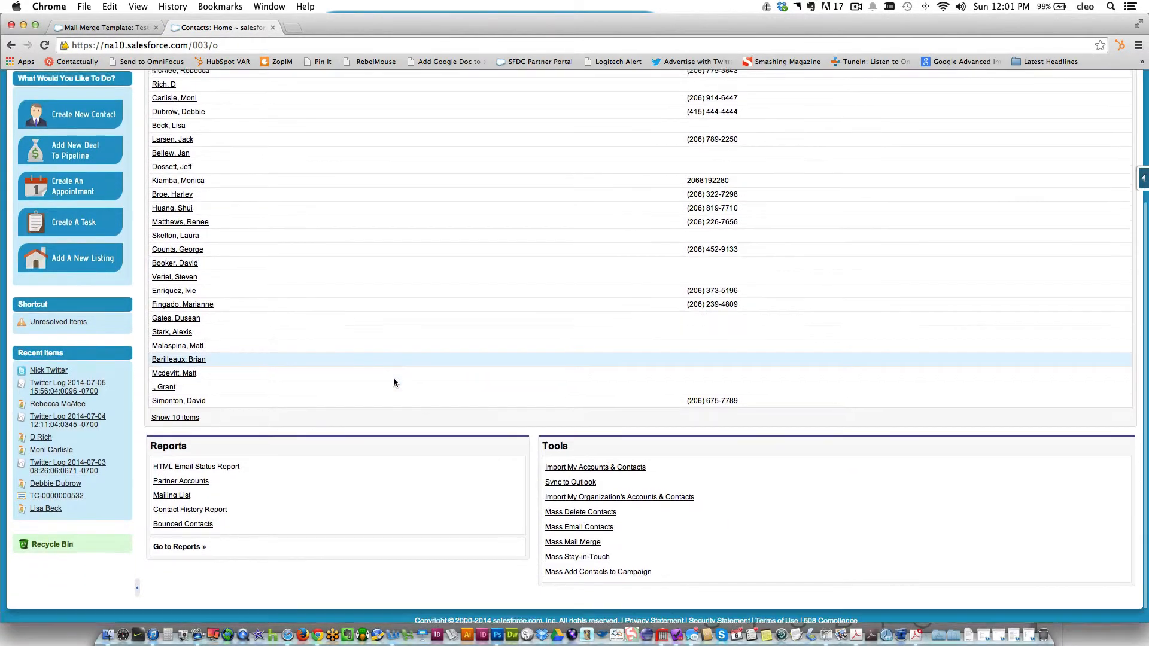
scroll(394, 382, down, 1)
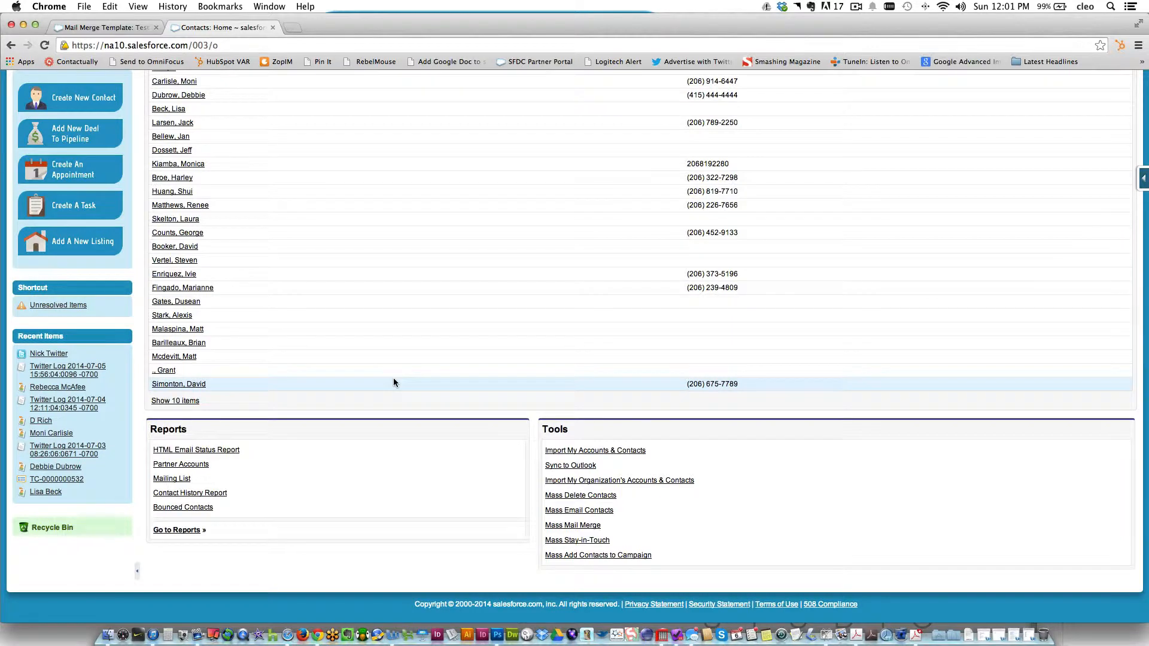
scroll(383, 390, up, 3)
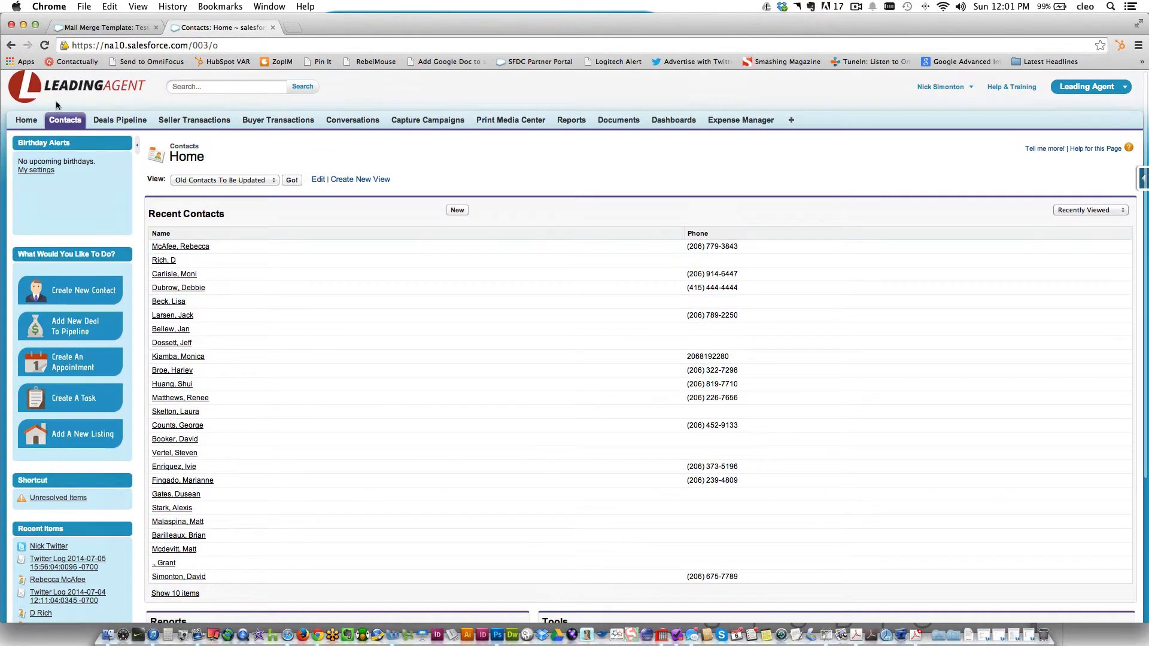
- Start a Mass Mail Merge from the Tools list on the Contacts home page
click(65, 122)
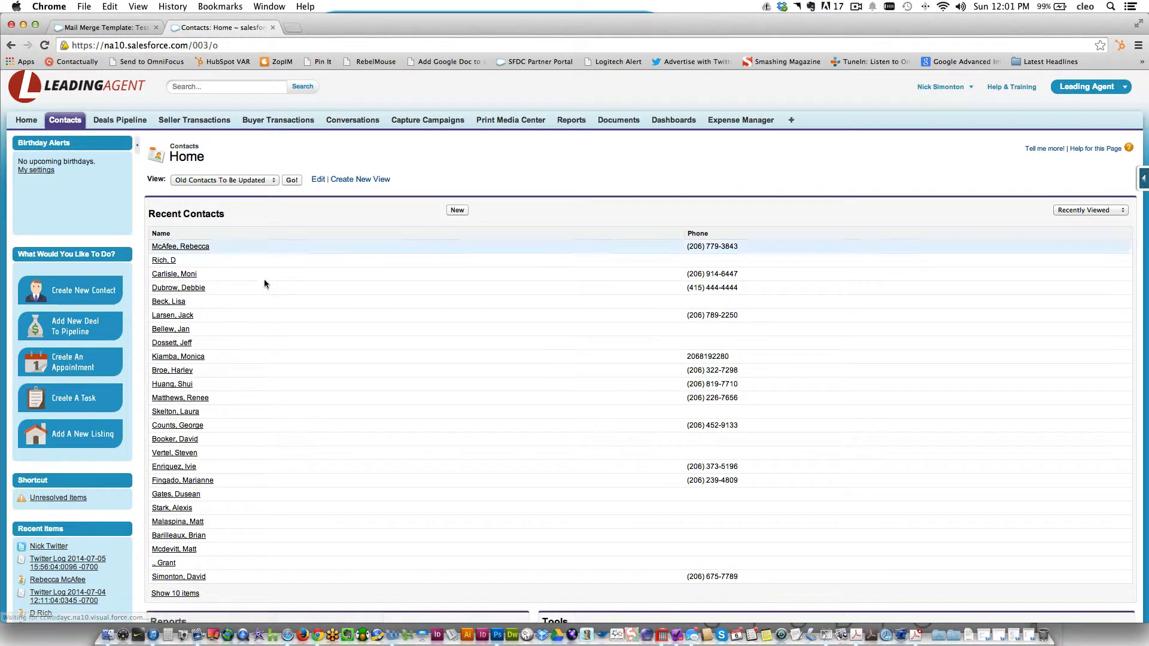
scroll(265, 284, down, 5)
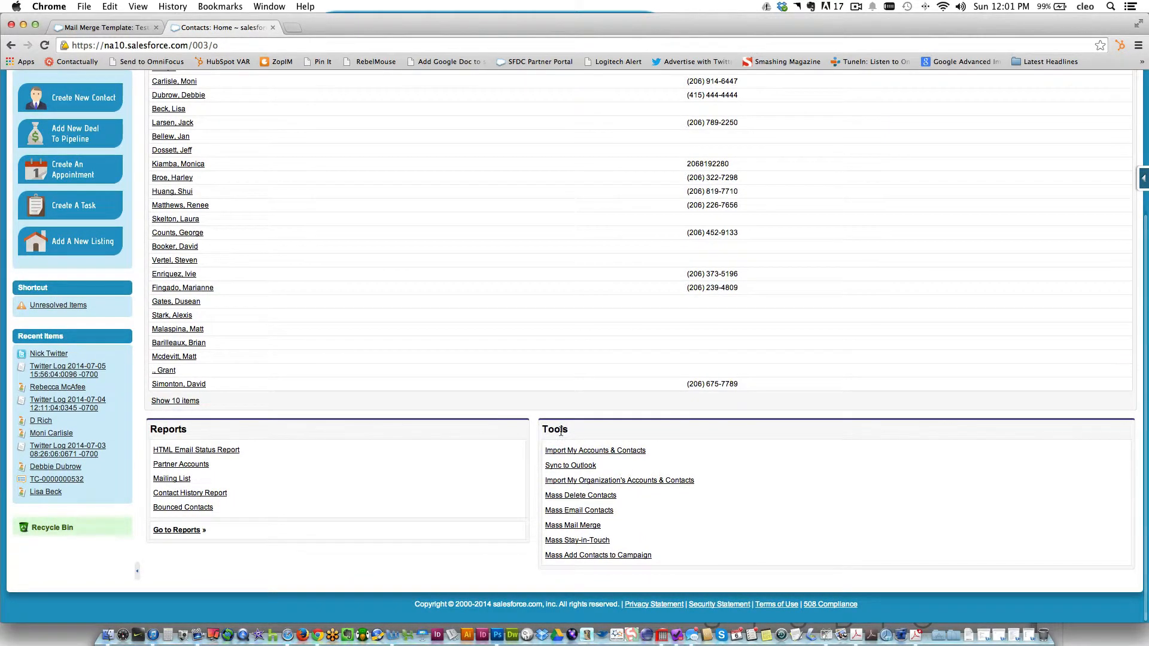
click(576, 527)
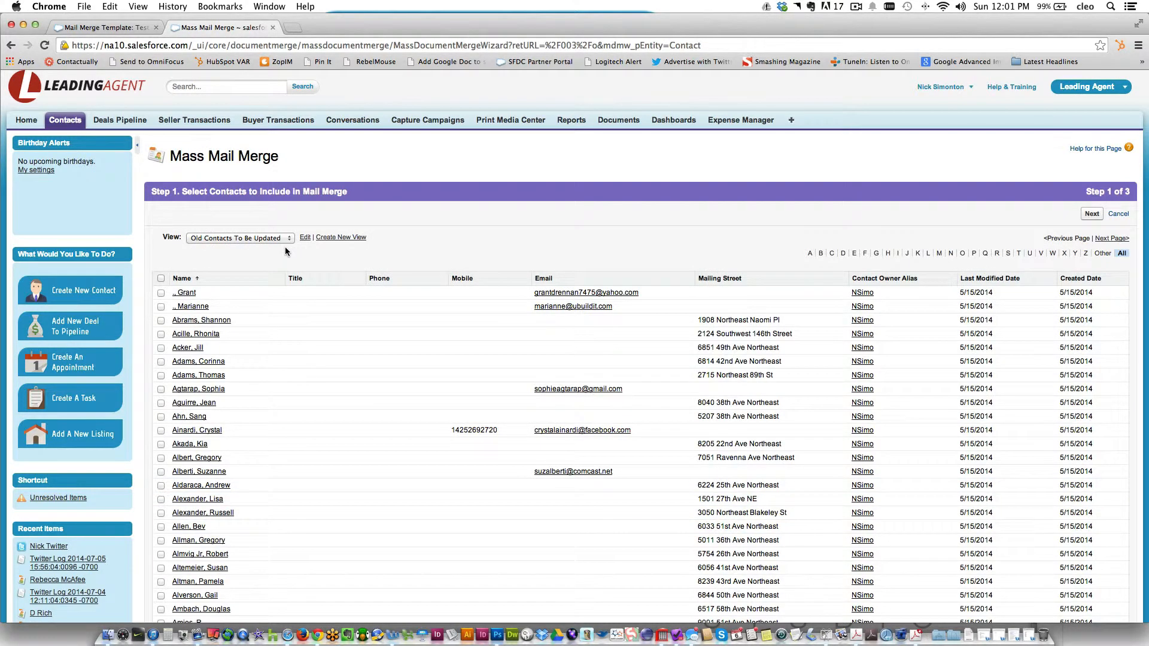
- Show the Monthly 100 Mailing view, include all its contacts except the second one listed, and proceed to the document types
click(265, 238)
click(257, 239)
click(231, 237)
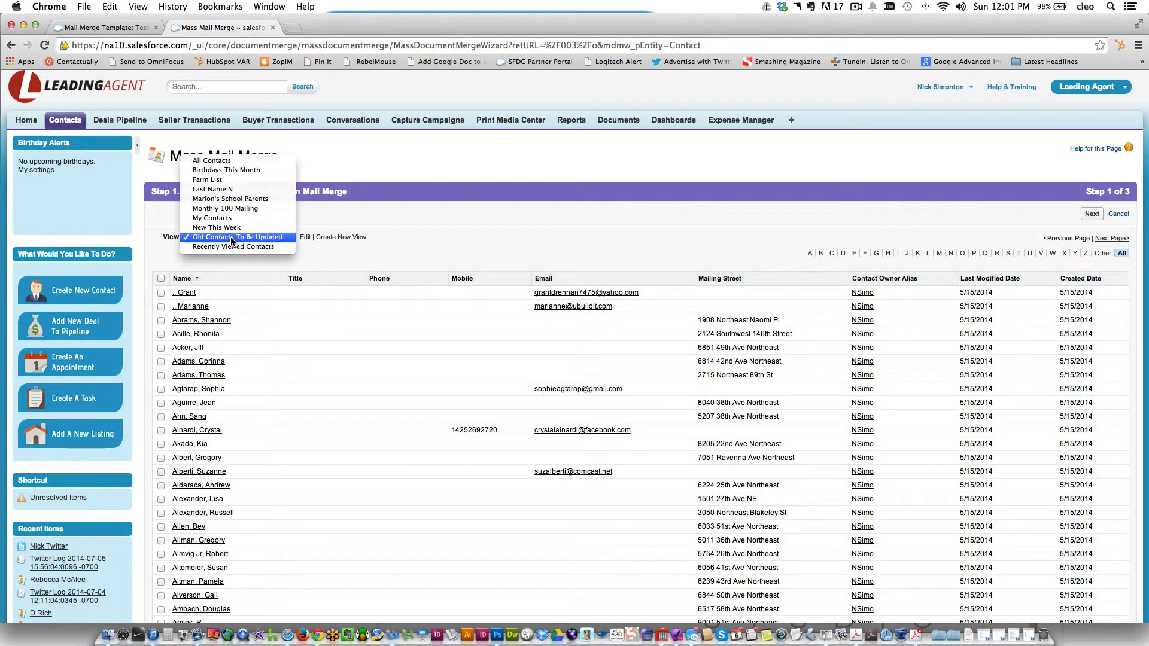
click(235, 211)
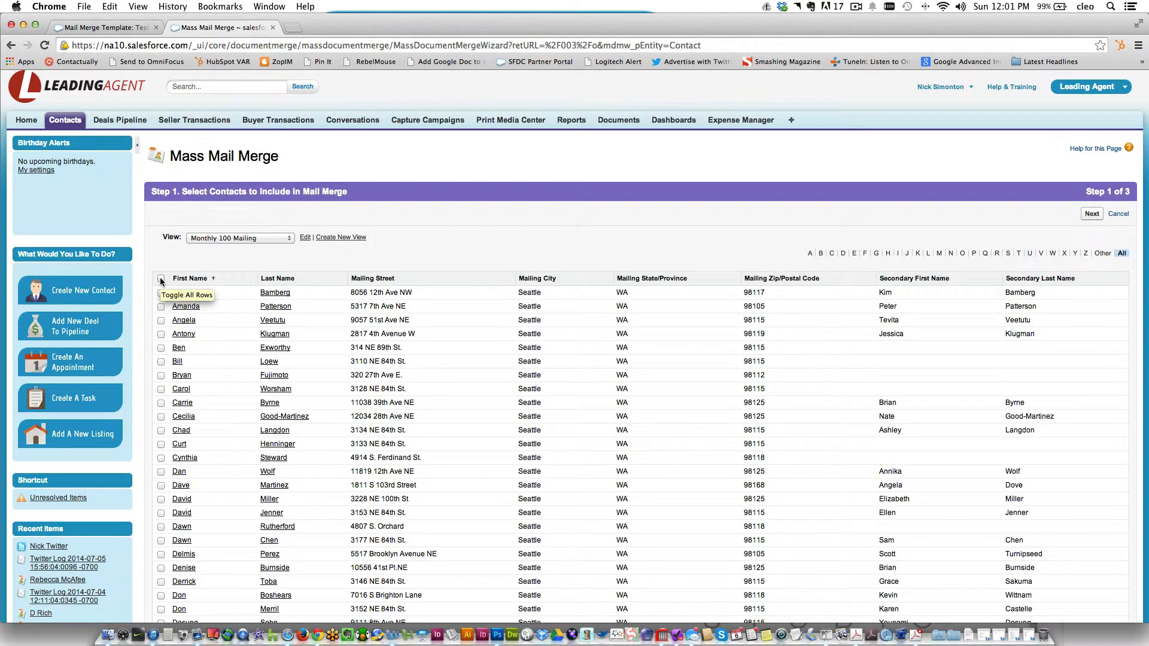
click(161, 279)
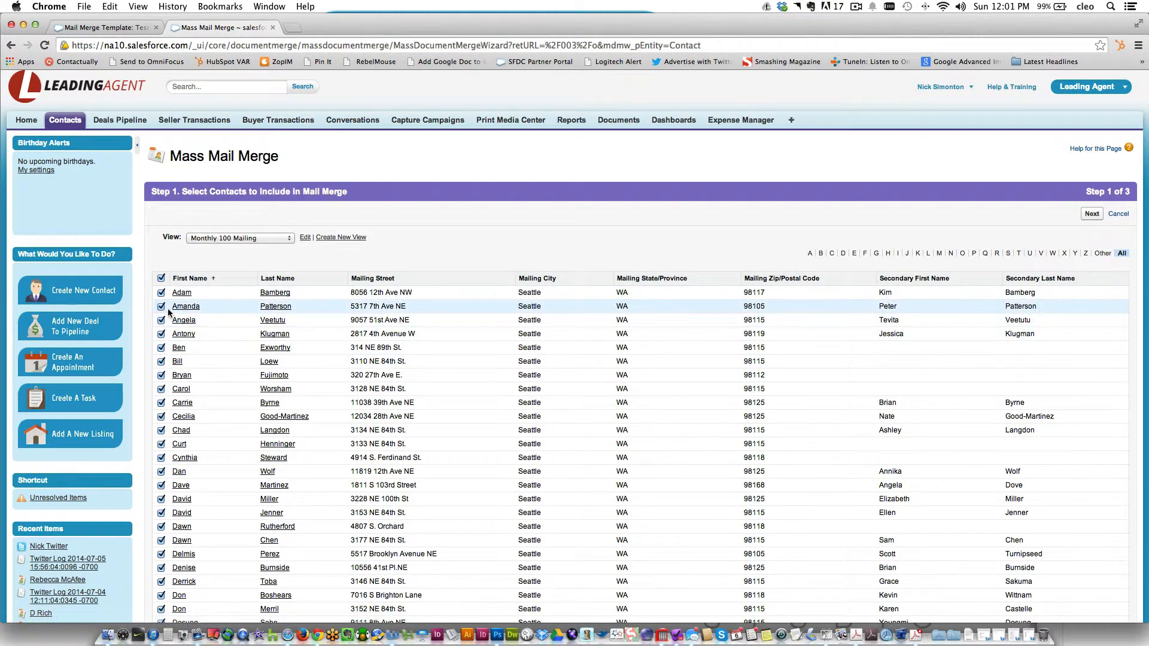
click(161, 307)
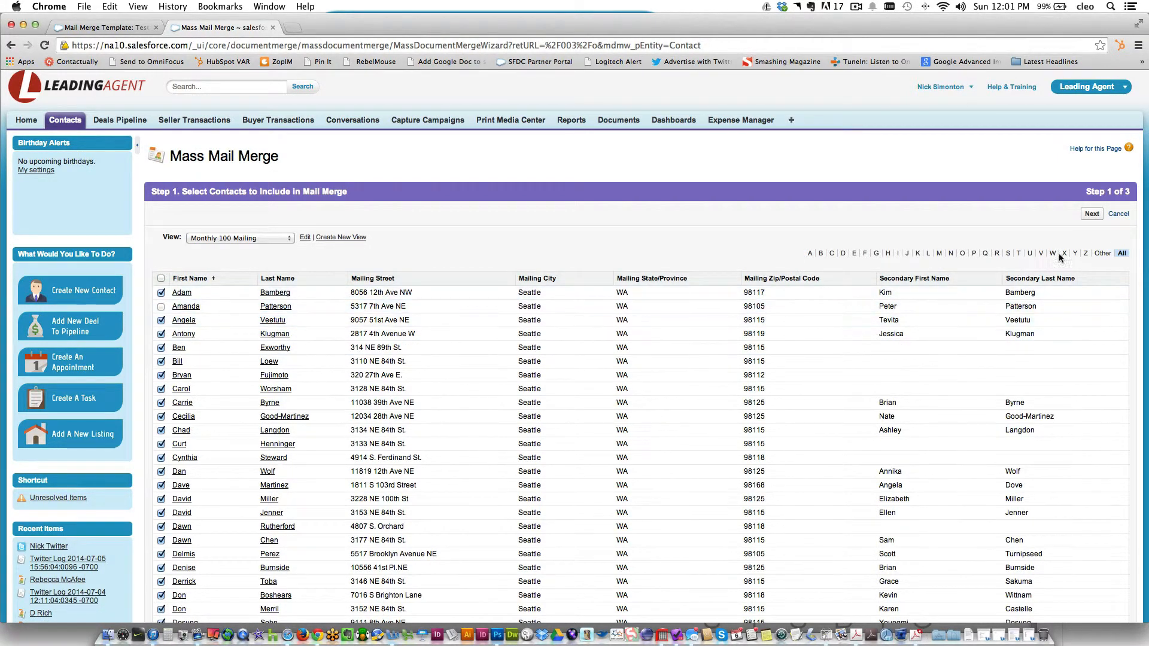
click(1092, 214)
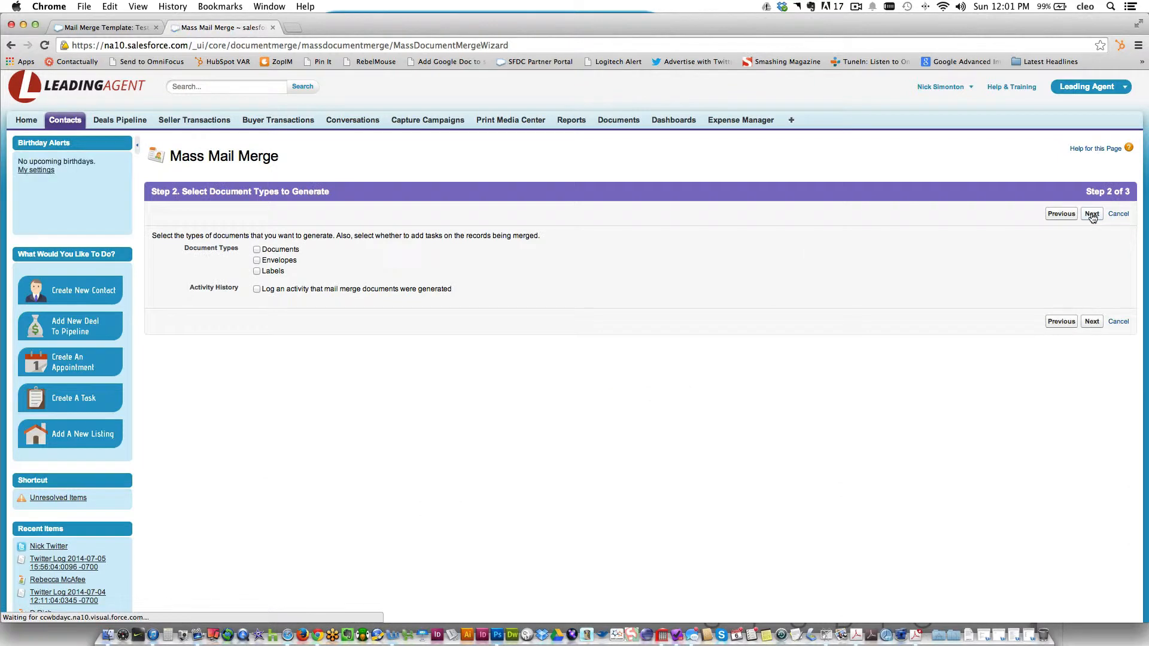
- Generate Documents as the only document type, log an activity for the merge, and proceed to the template selection
click(256, 249)
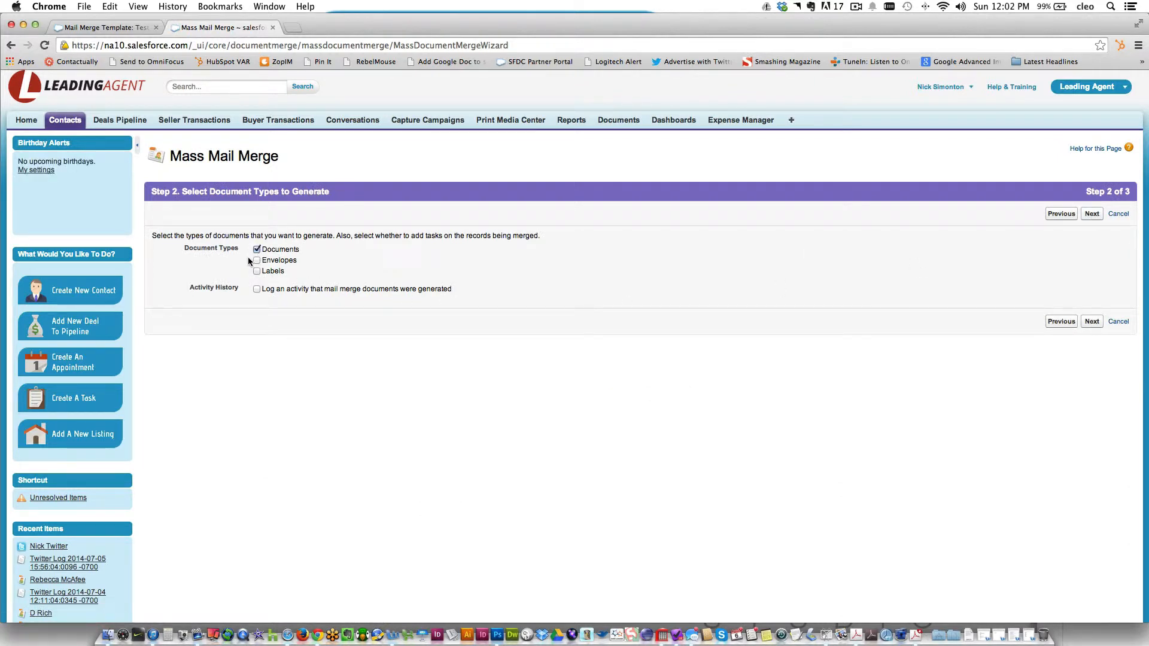
click(257, 290)
click(1088, 215)
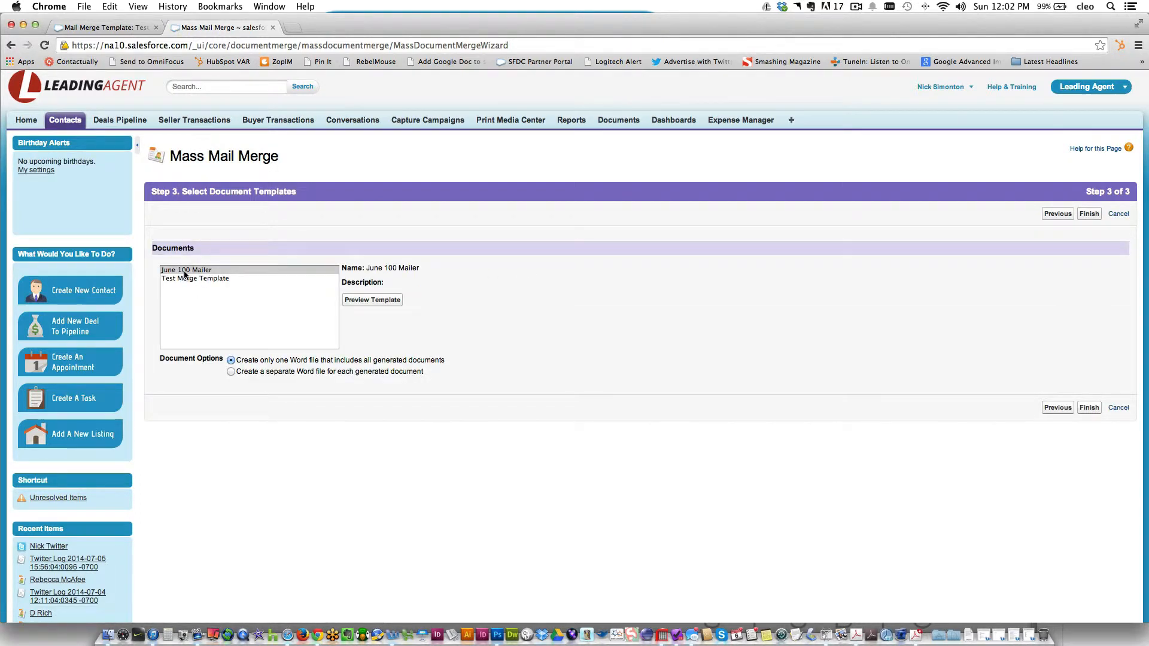
- Preview the June 100 Mailer template by trying to open June 100 Letter.docx in Word, and return to the merge wizard in Chrome
click(185, 273)
click(357, 301)
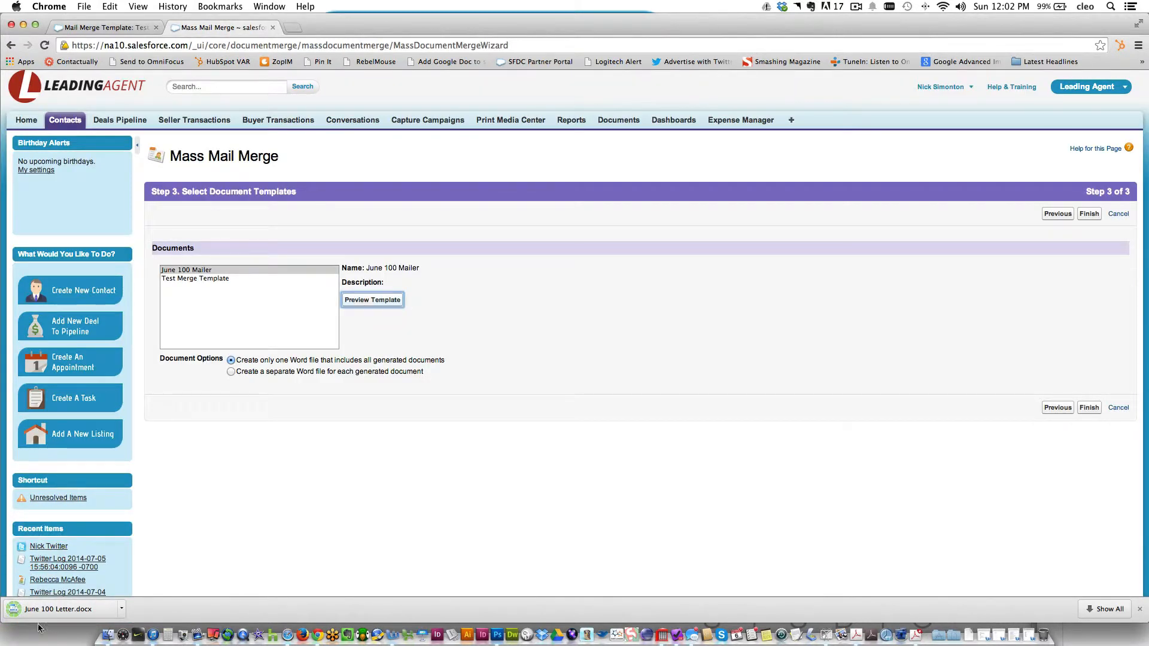
click(59, 610)
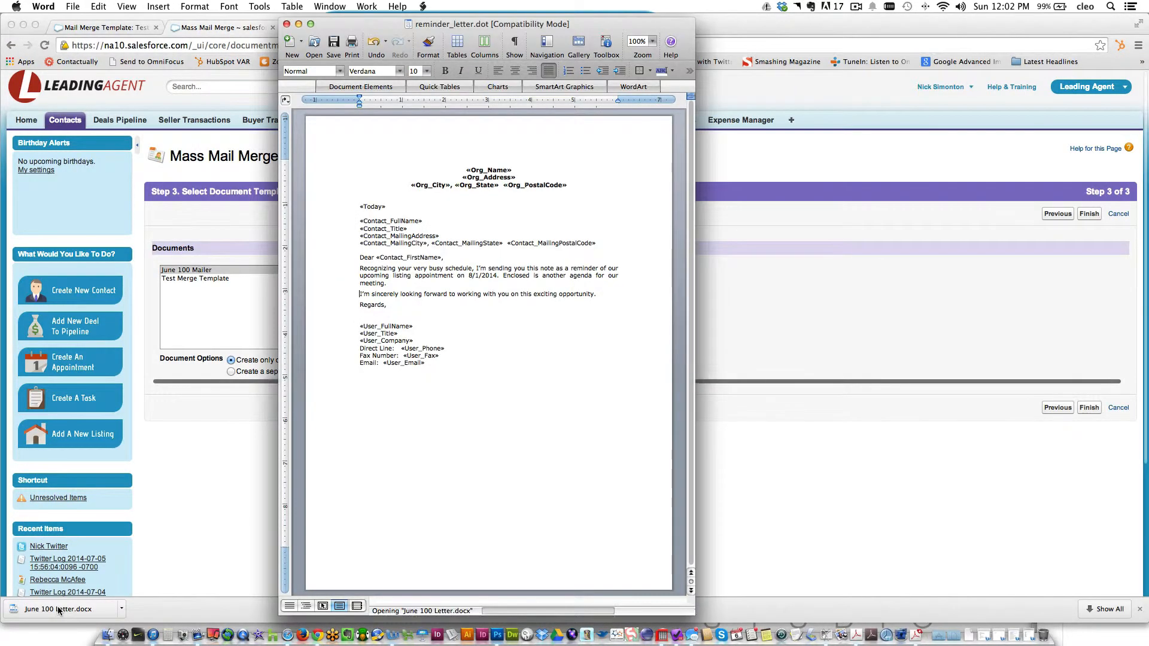
click(661, 345)
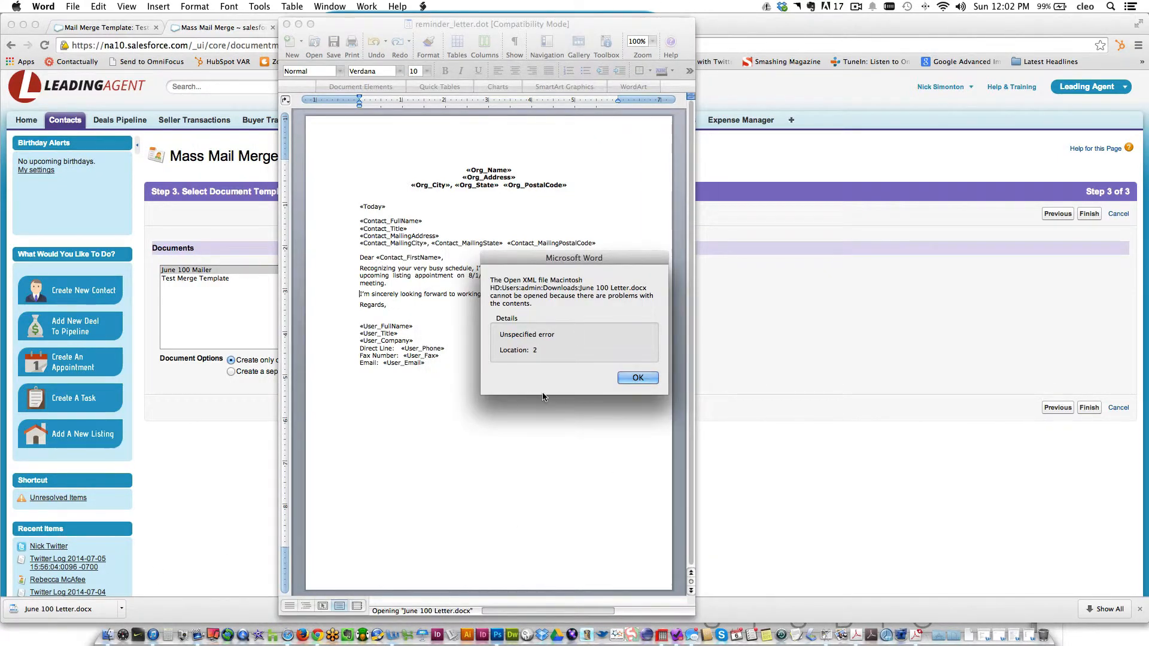
click(635, 379)
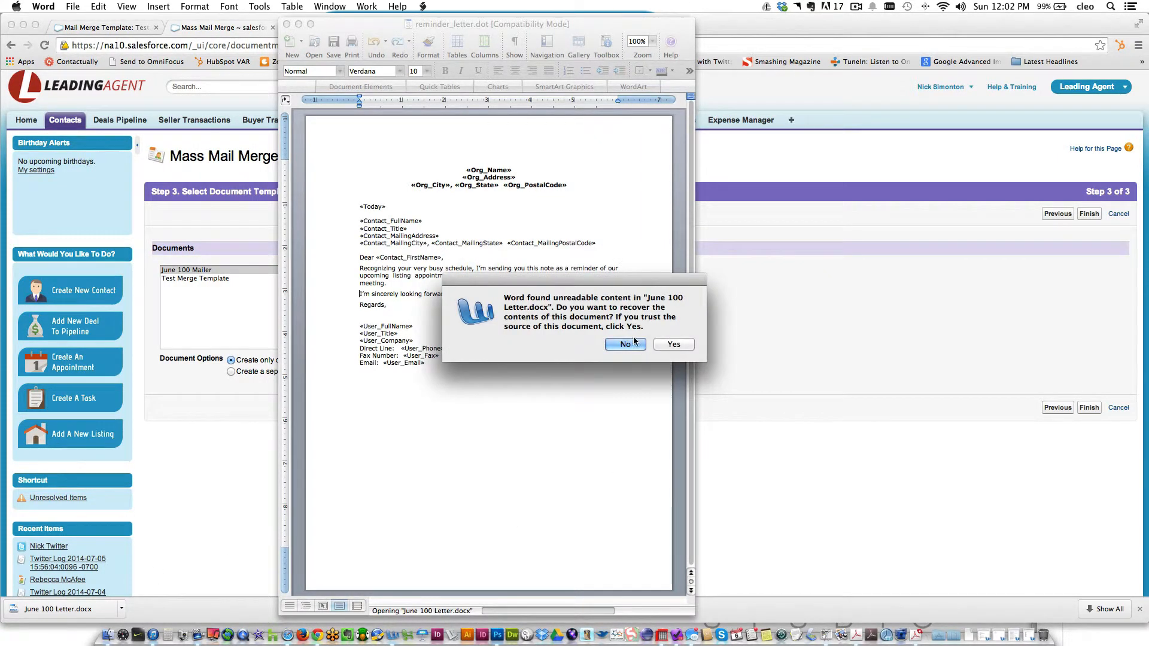
click(659, 344)
click(208, 339)
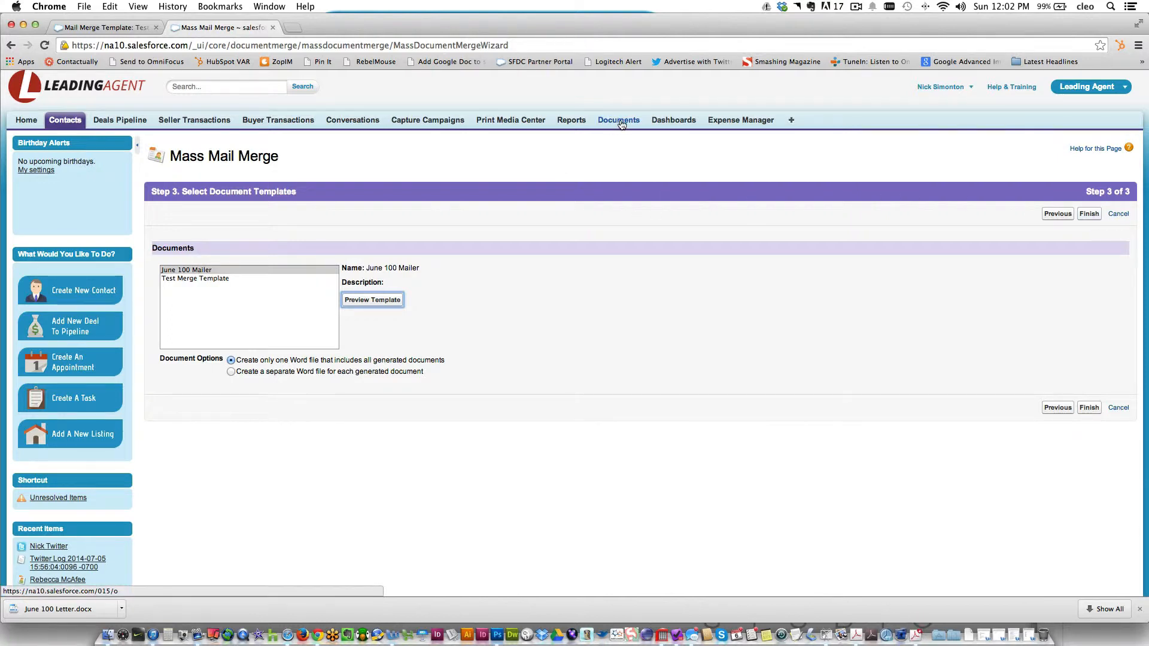
- Switch to the browser page showing Test Mail Merge Template and go to that org's Home page
click(95, 25)
click(32, 126)
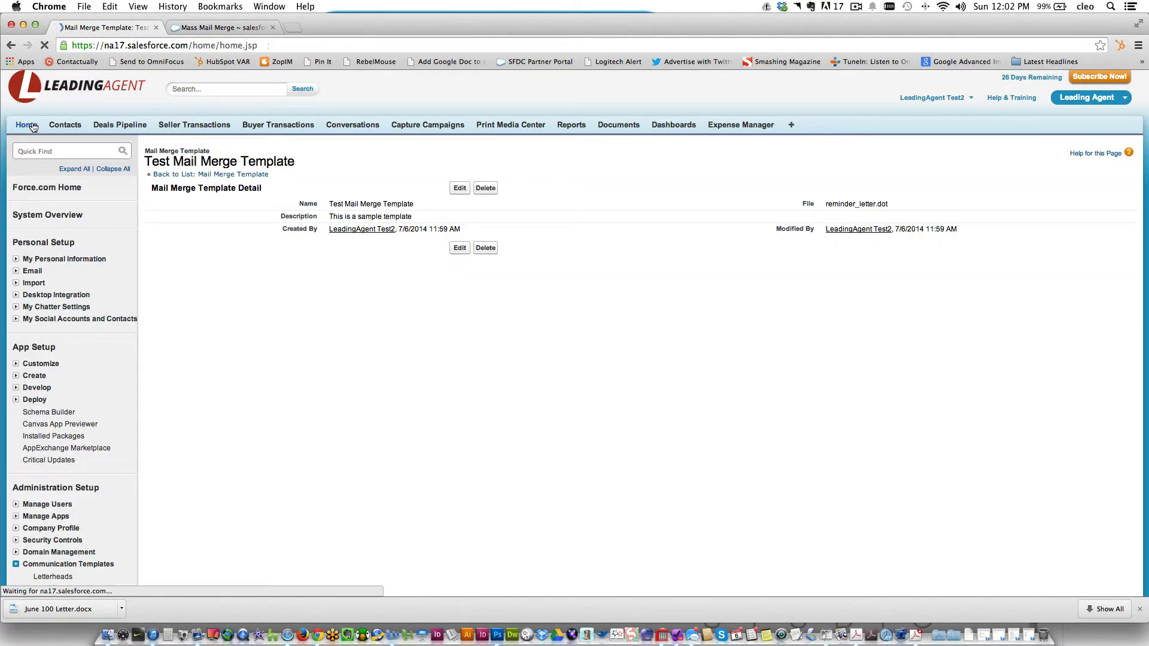